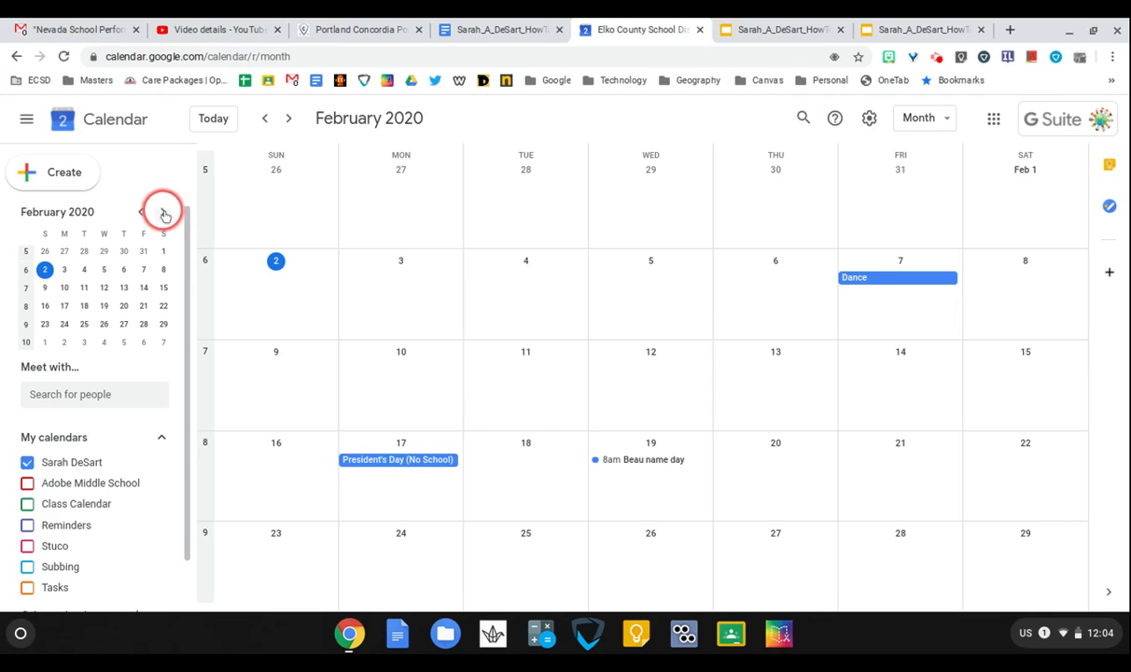
Jump the calendar ahead to the date April 16, 2020.
click(163, 213)
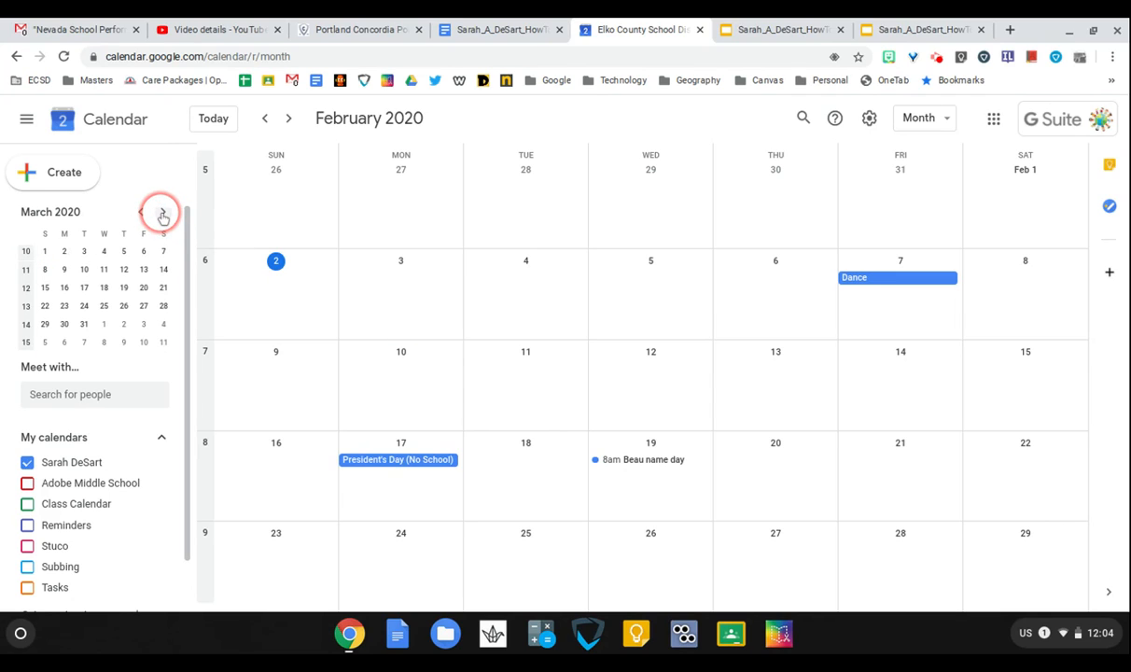
click(164, 214)
click(124, 288)
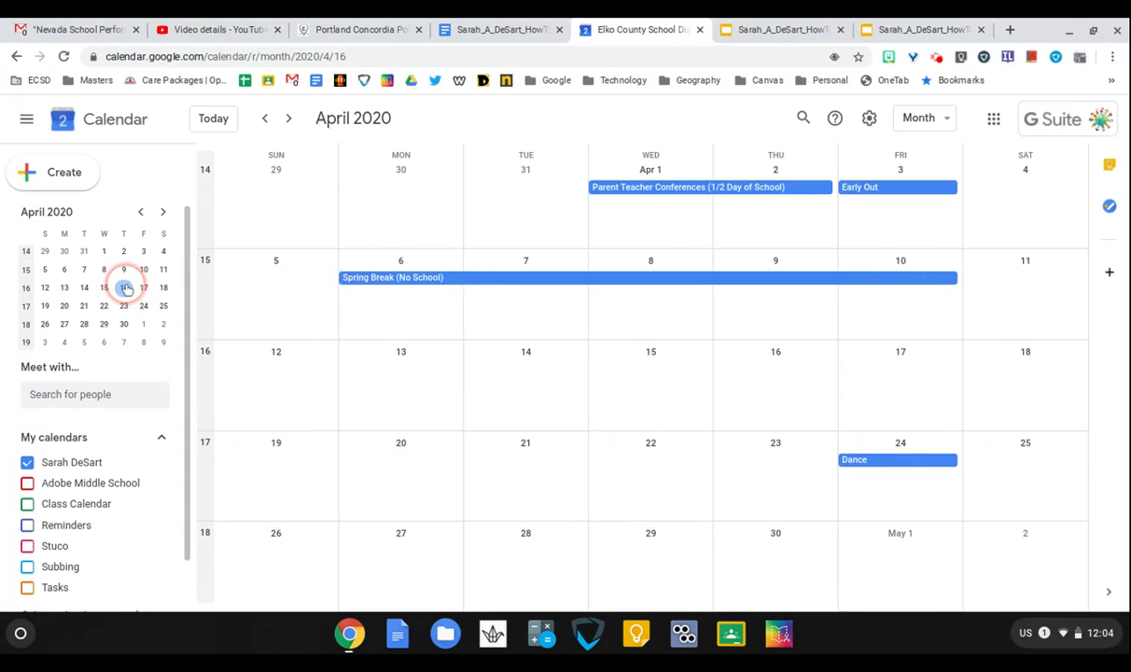
Return to today's date and advance the month view to May 2020.
click(224, 124)
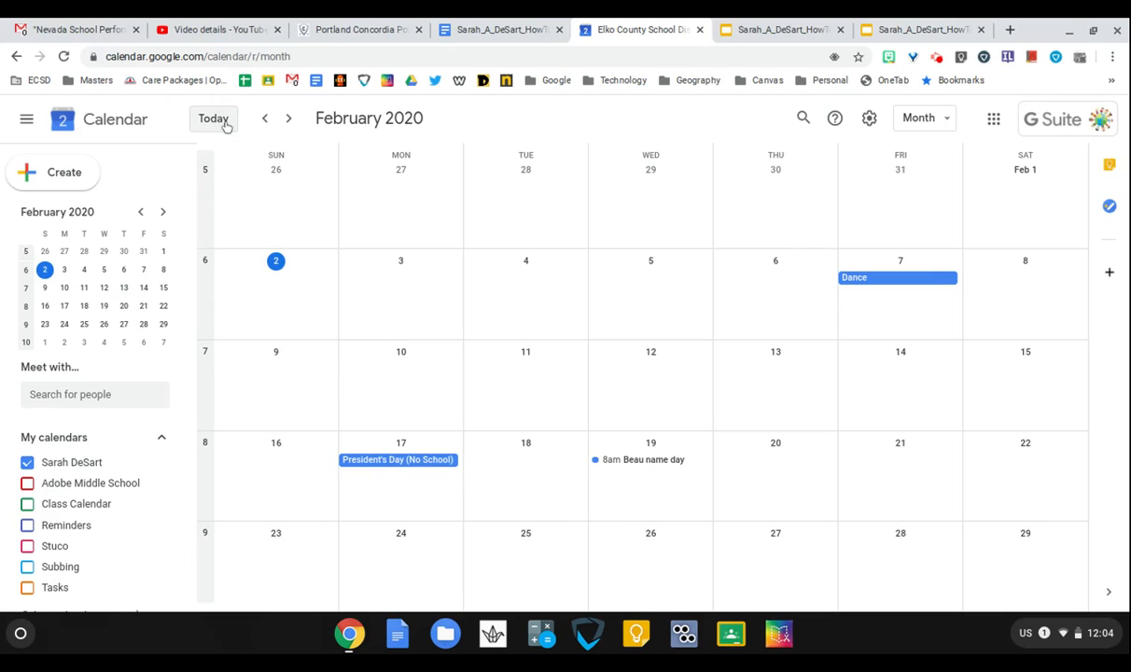
click(290, 121)
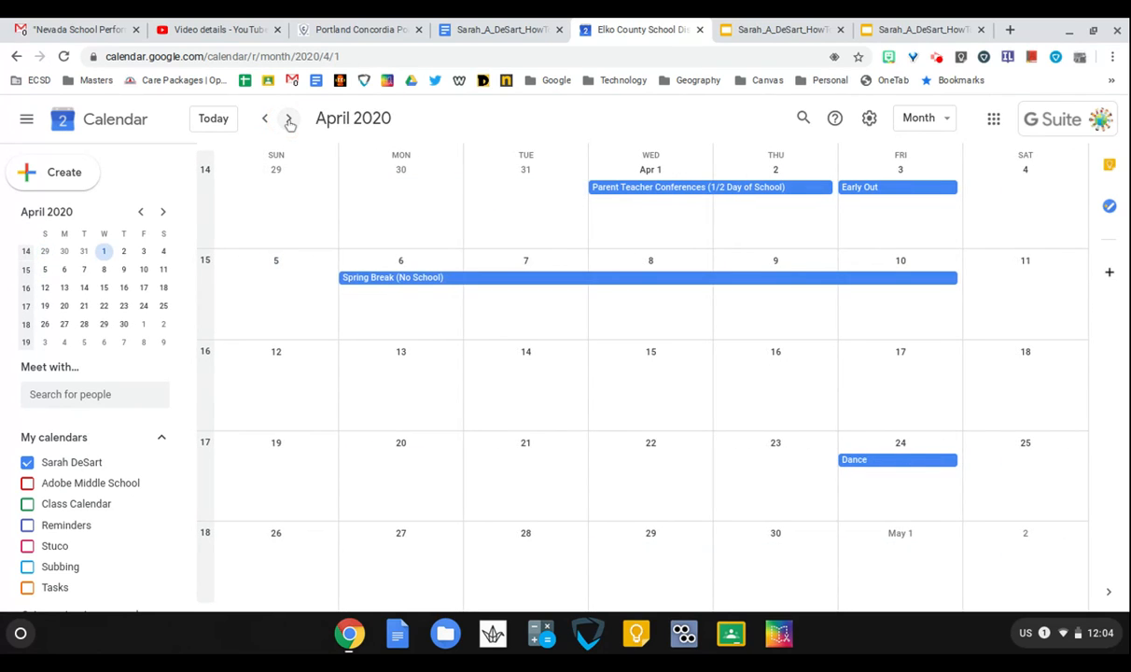
click(291, 122)
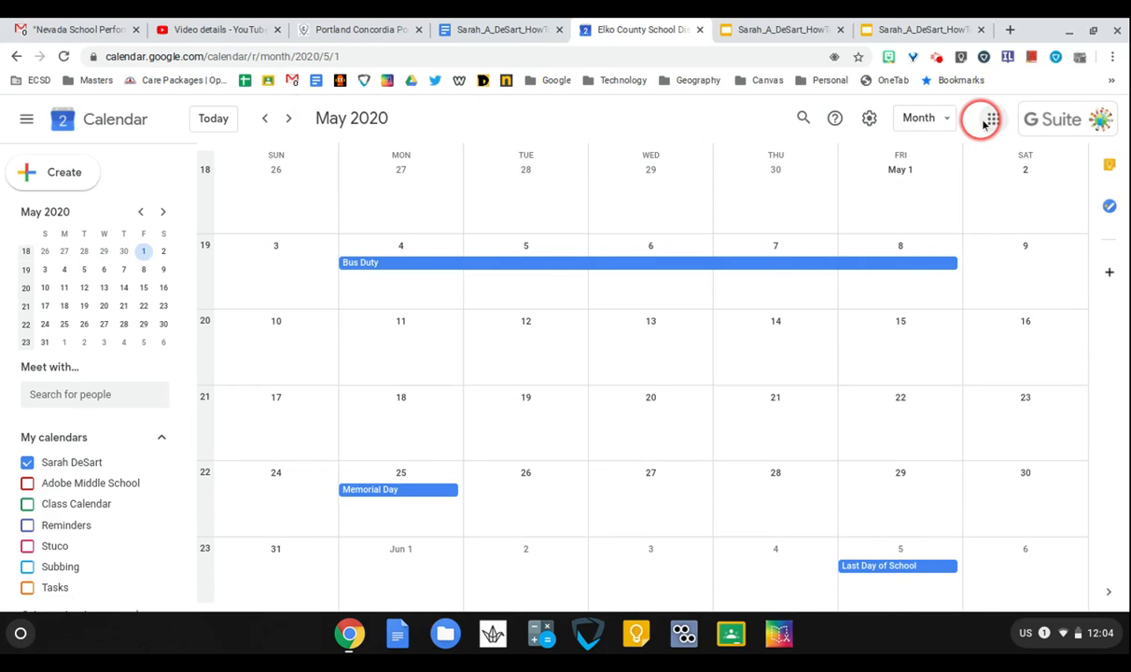
Display the calendar in Day view and return it to Month view.
click(920, 124)
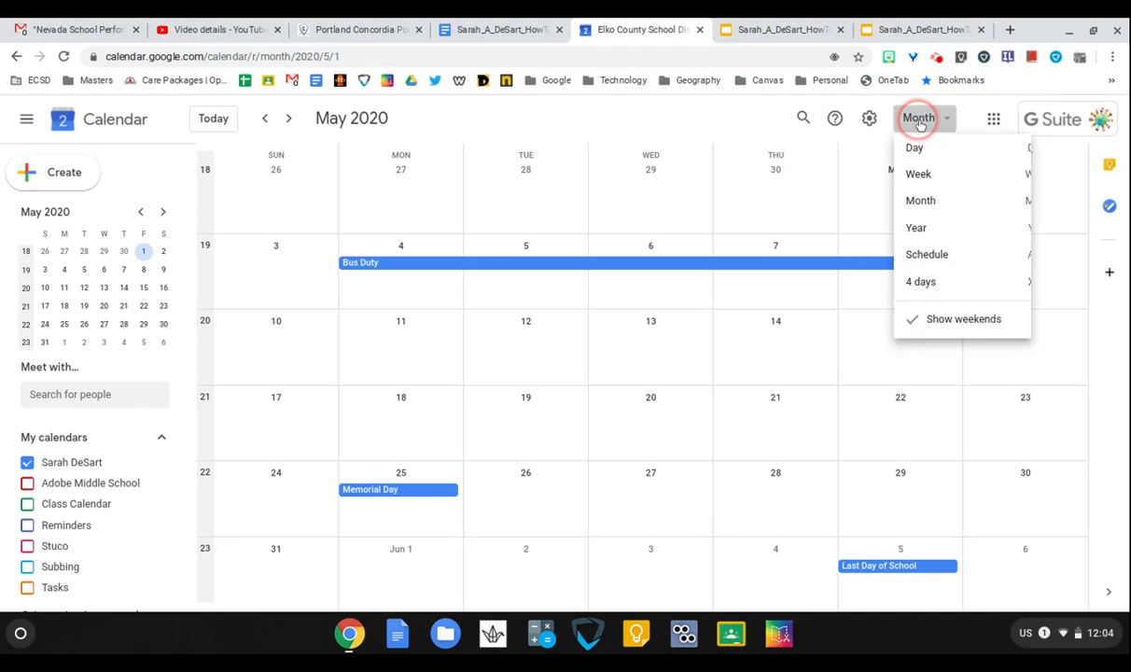
click(920, 155)
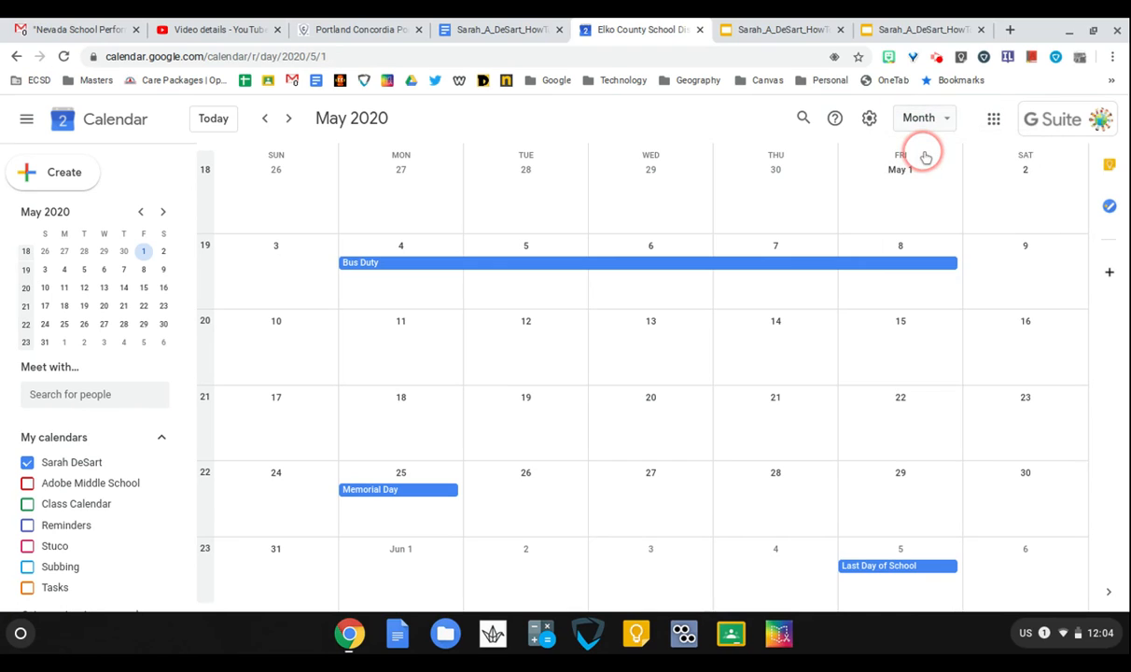
click(924, 119)
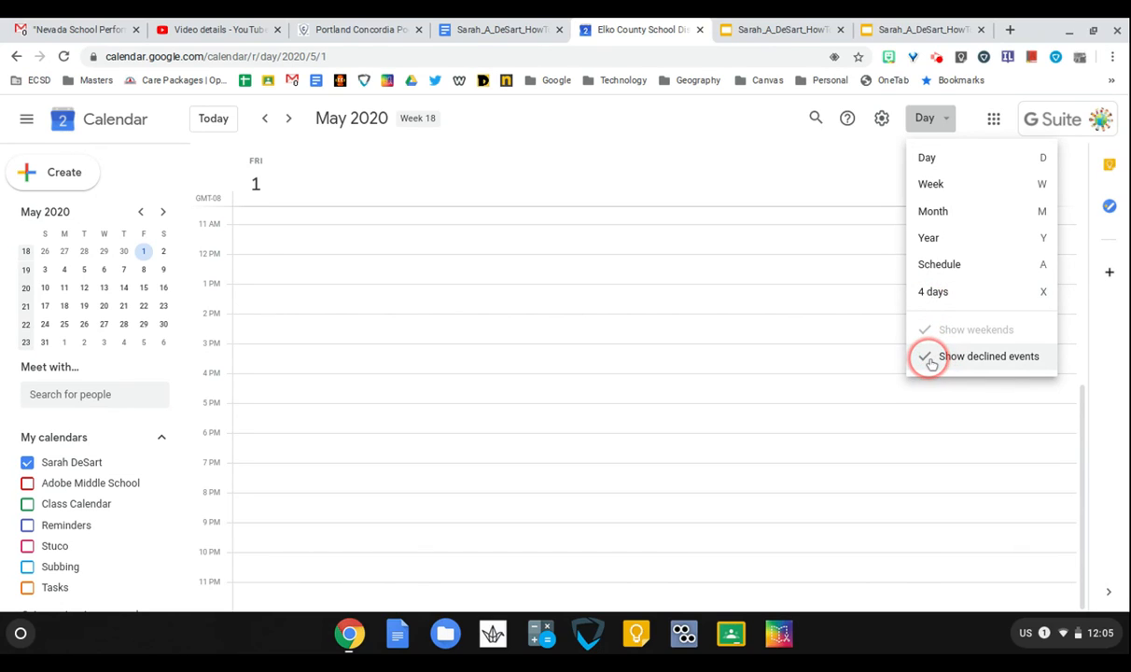
click(938, 117)
click(938, 117)
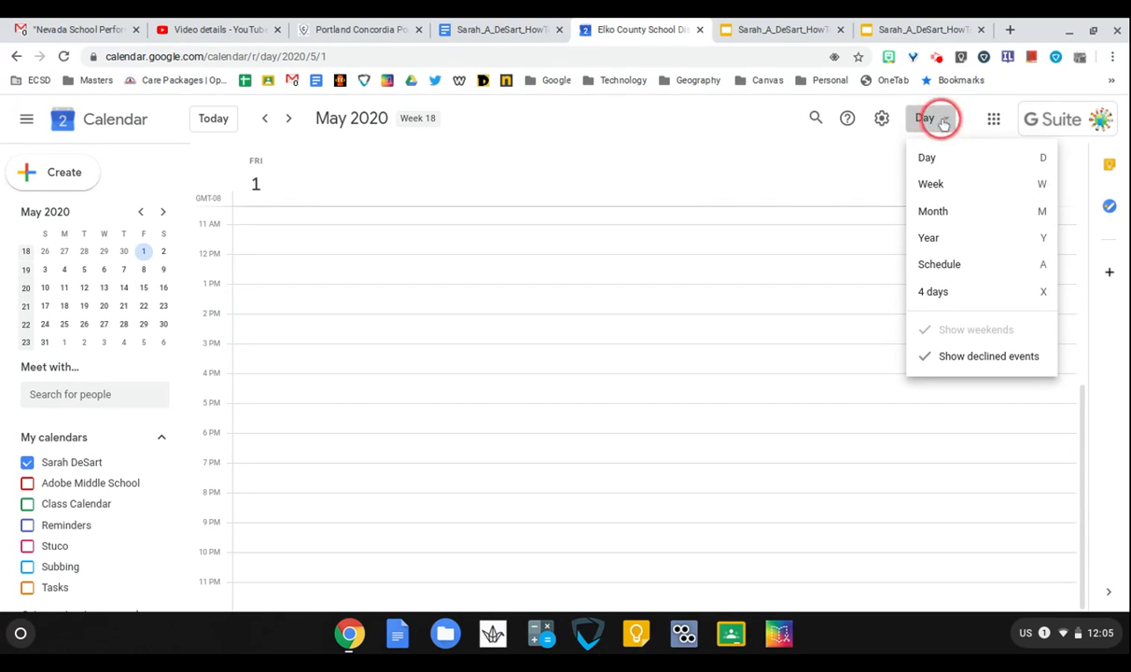
click(943, 211)
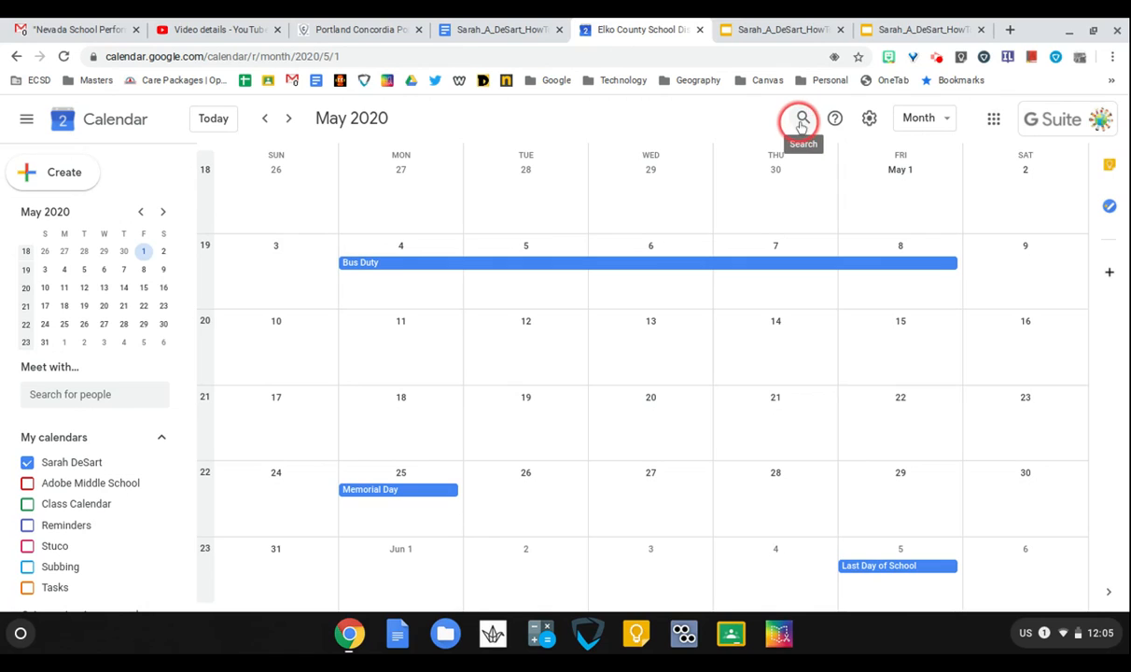
Show the Class Calendar's events and search the calendar for "europe".
click(105, 504)
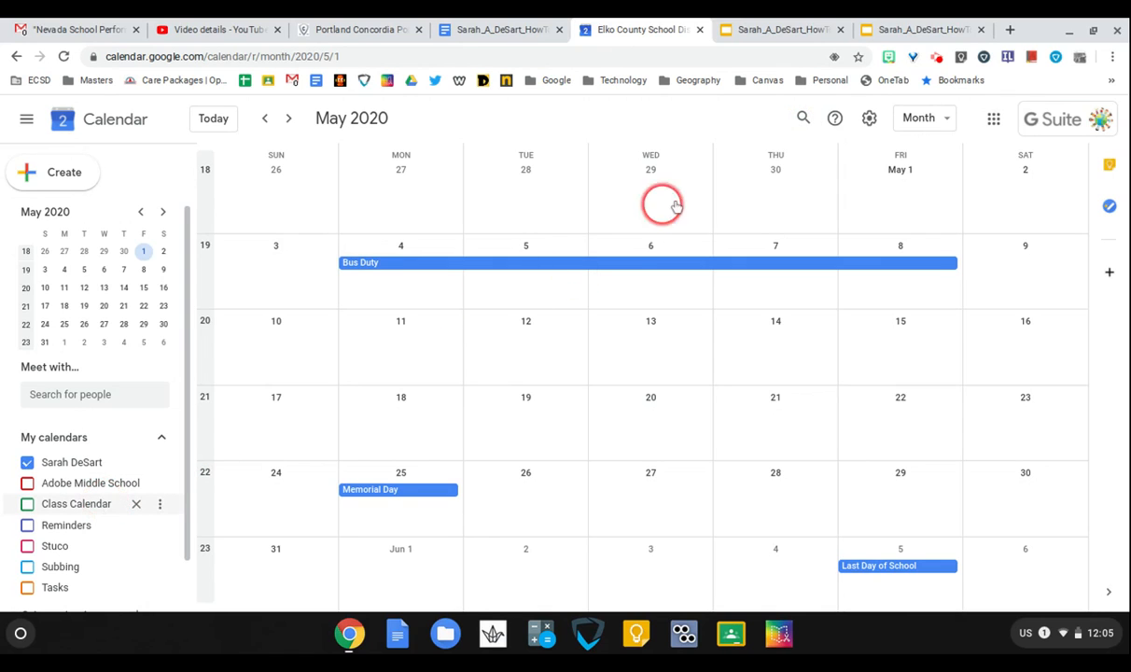
click(804, 120)
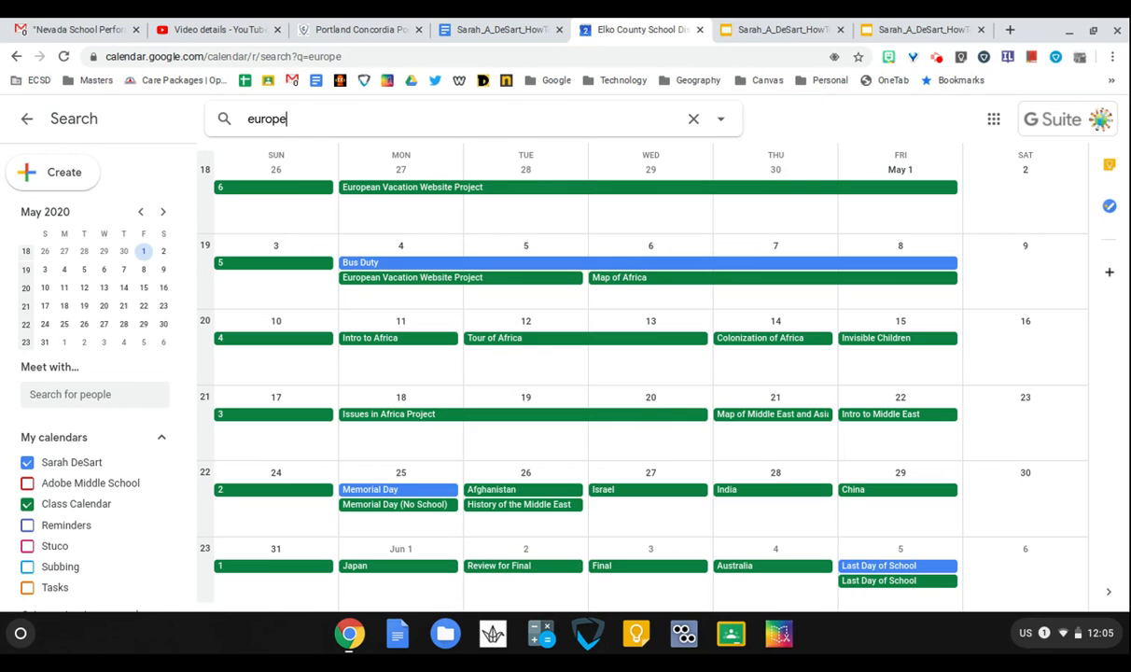
text(europe)
key(Return)
Review the events found for the search, clear the search term and return to the month view.
scroll(650, 270, down, 10)
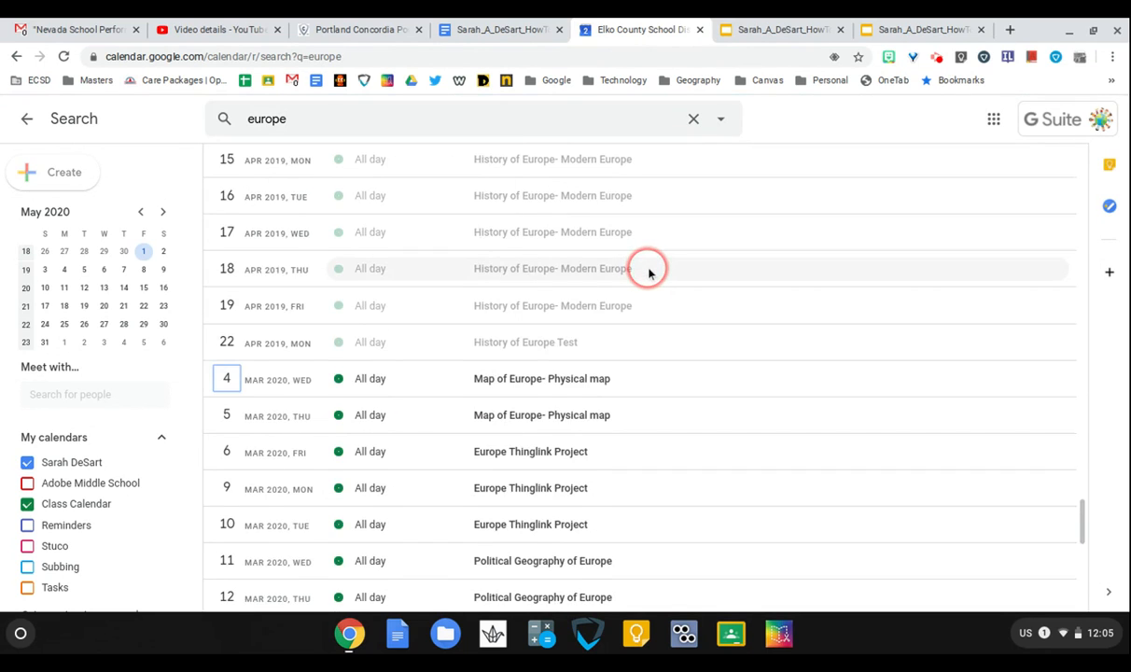
scroll(651, 271, down, 6)
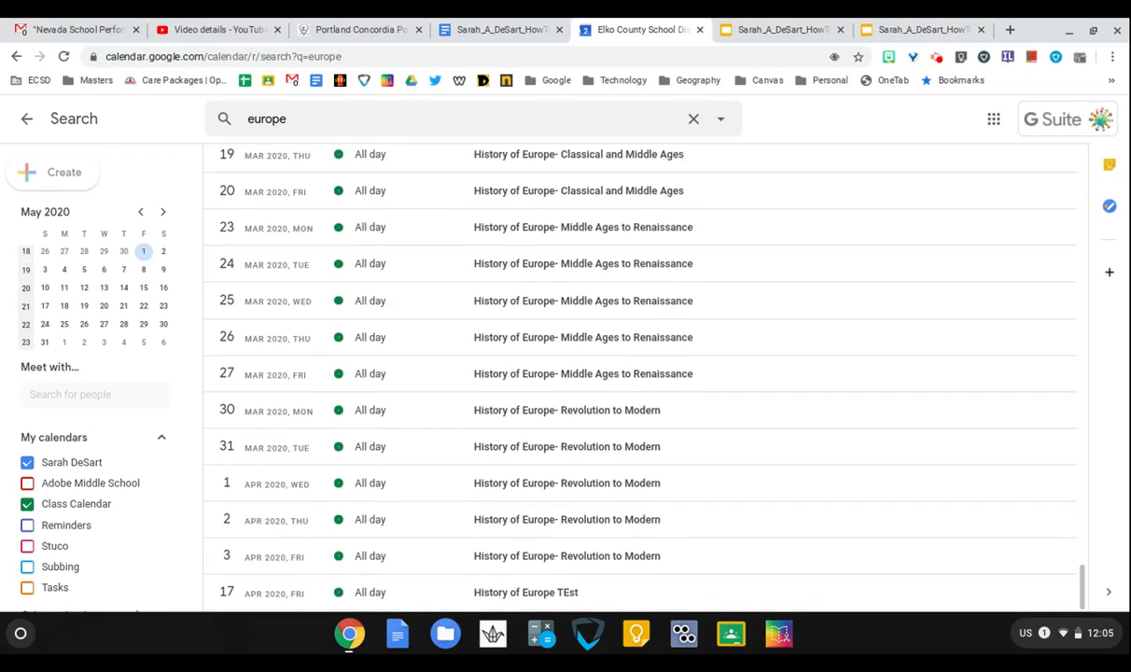
scroll(650, 272, up, 5)
click(691, 126)
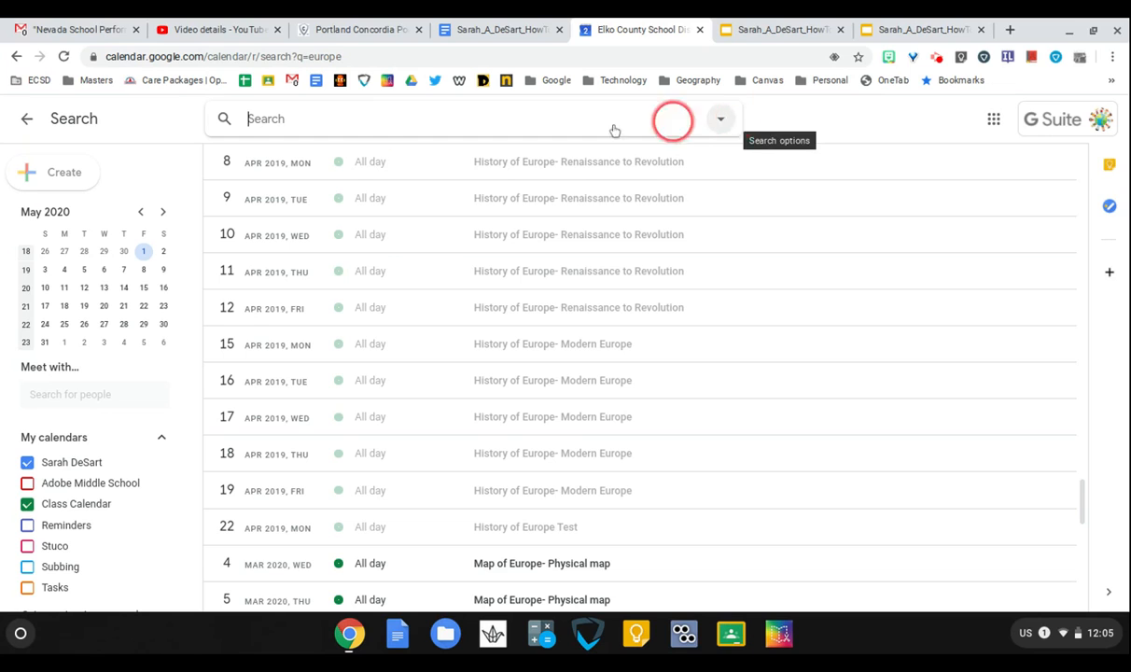
click(26, 118)
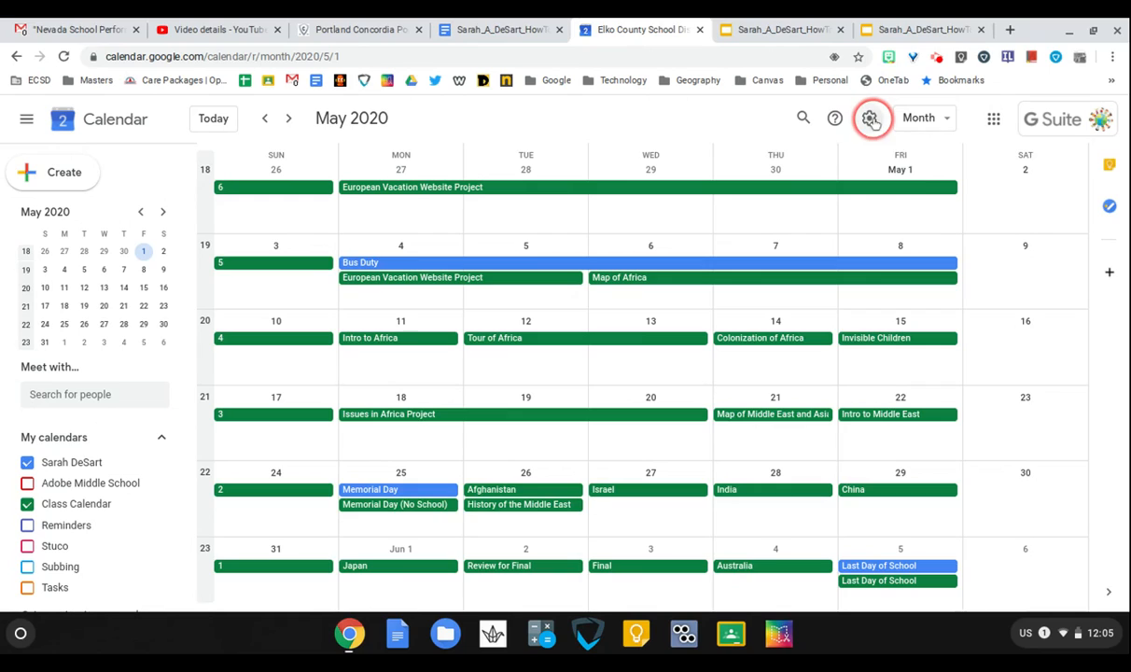
Review the general calendar settings from language and region down to keyboard shortcuts, and return to the calendar.
click(870, 120)
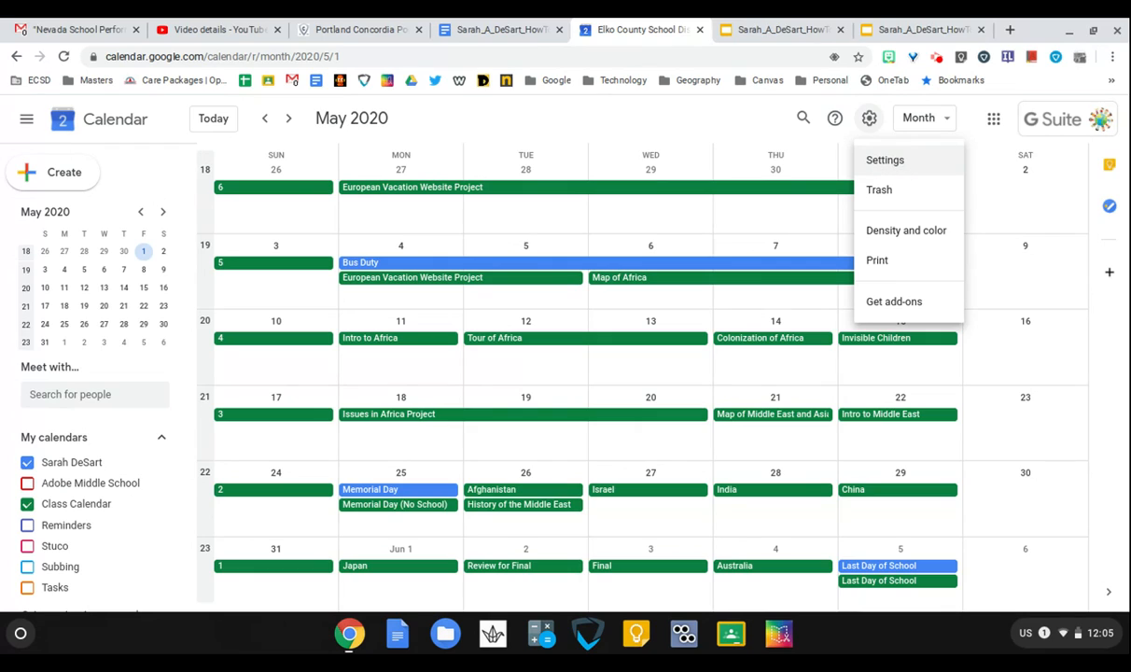
click(897, 162)
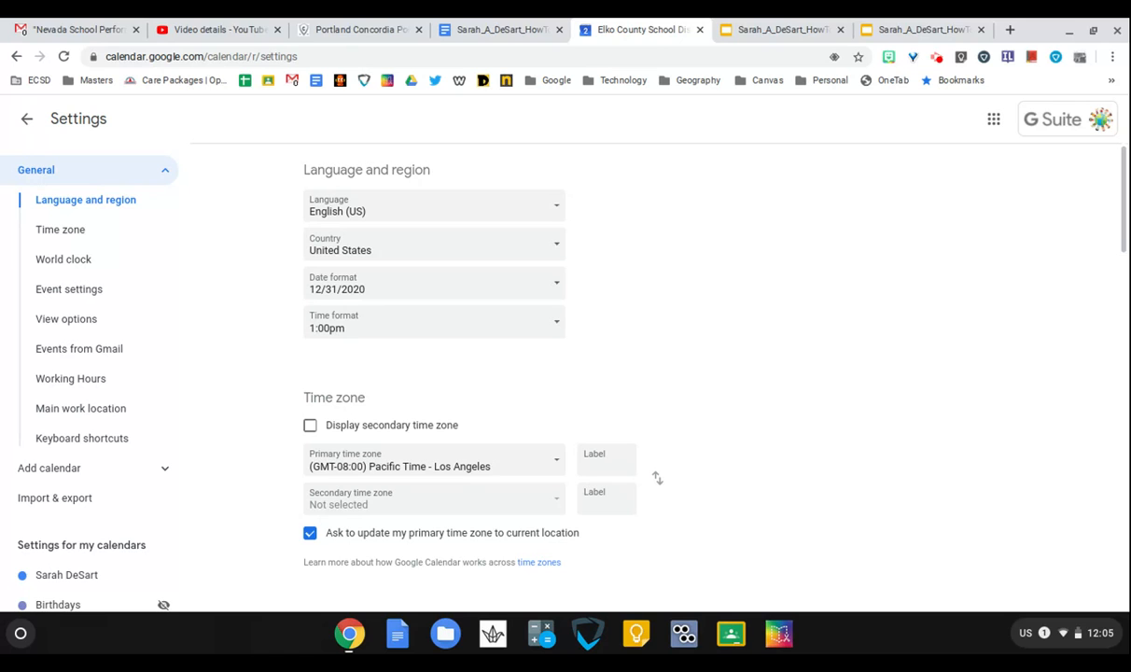
scroll(634, 357, down, 4)
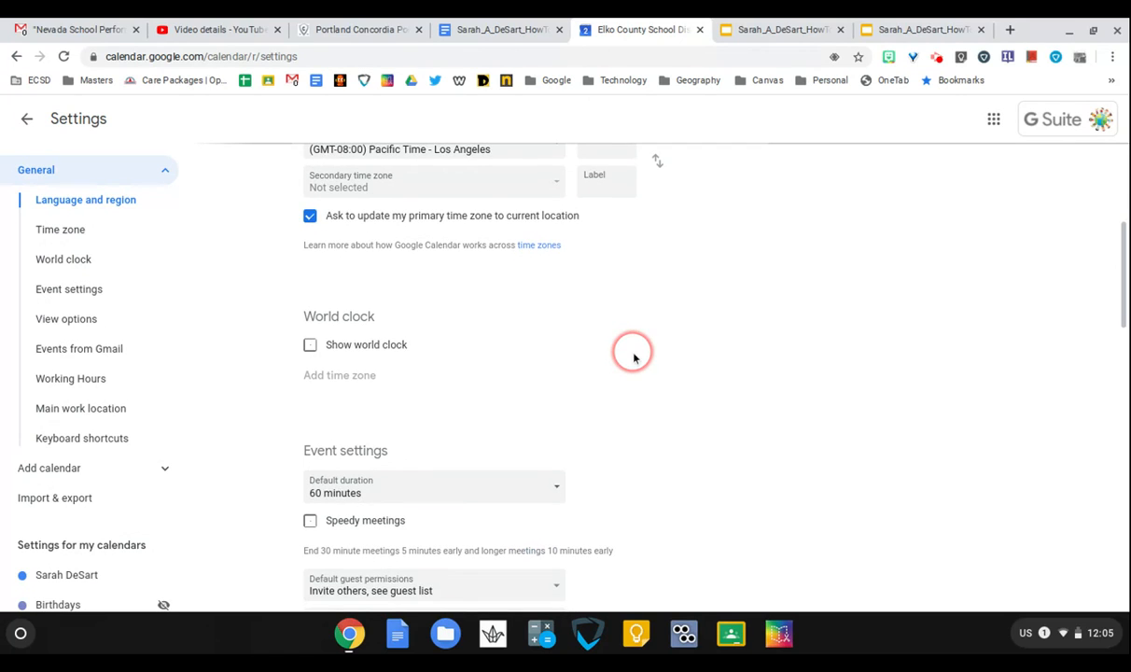
scroll(633, 357, down, 3)
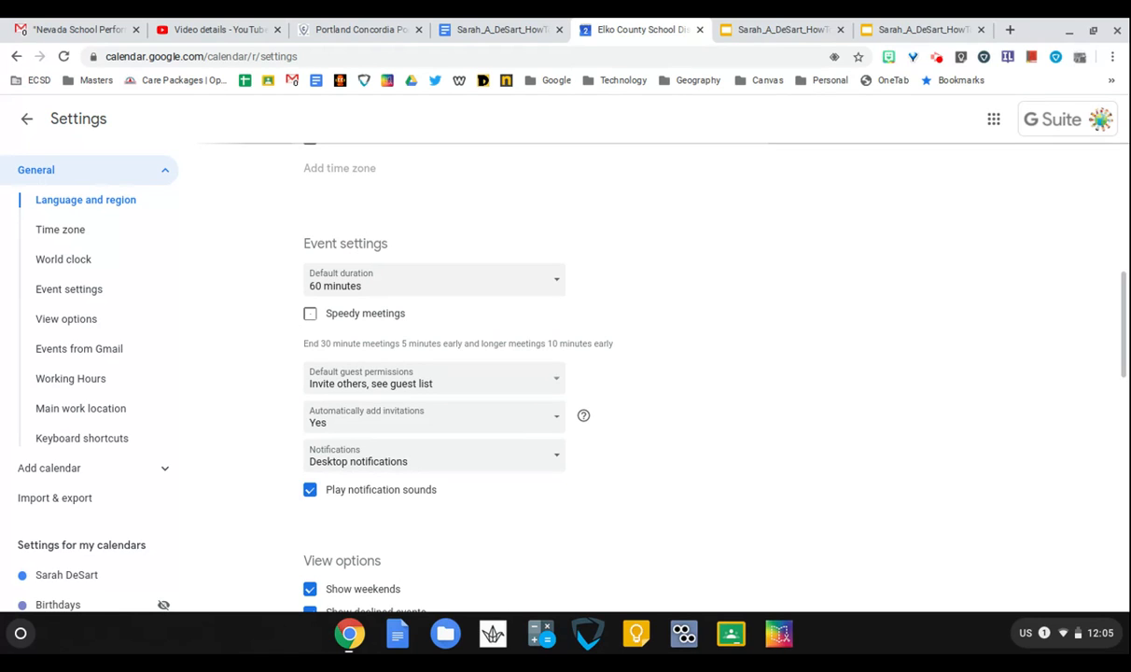
scroll(616, 373, down, 3)
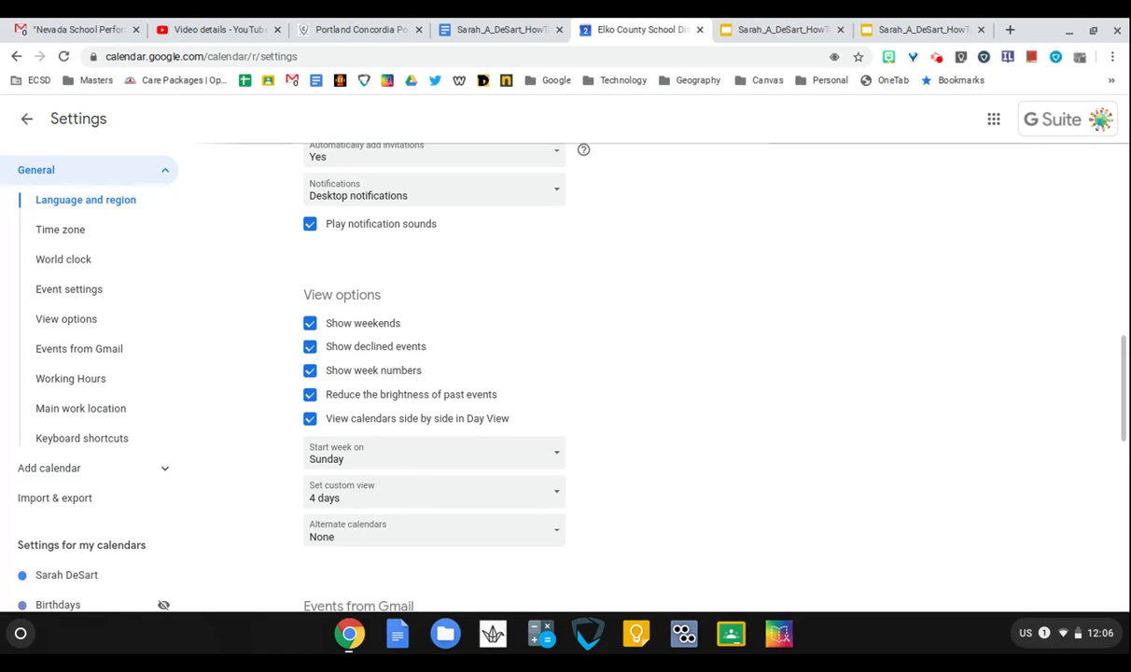
scroll(616, 373, down, 1)
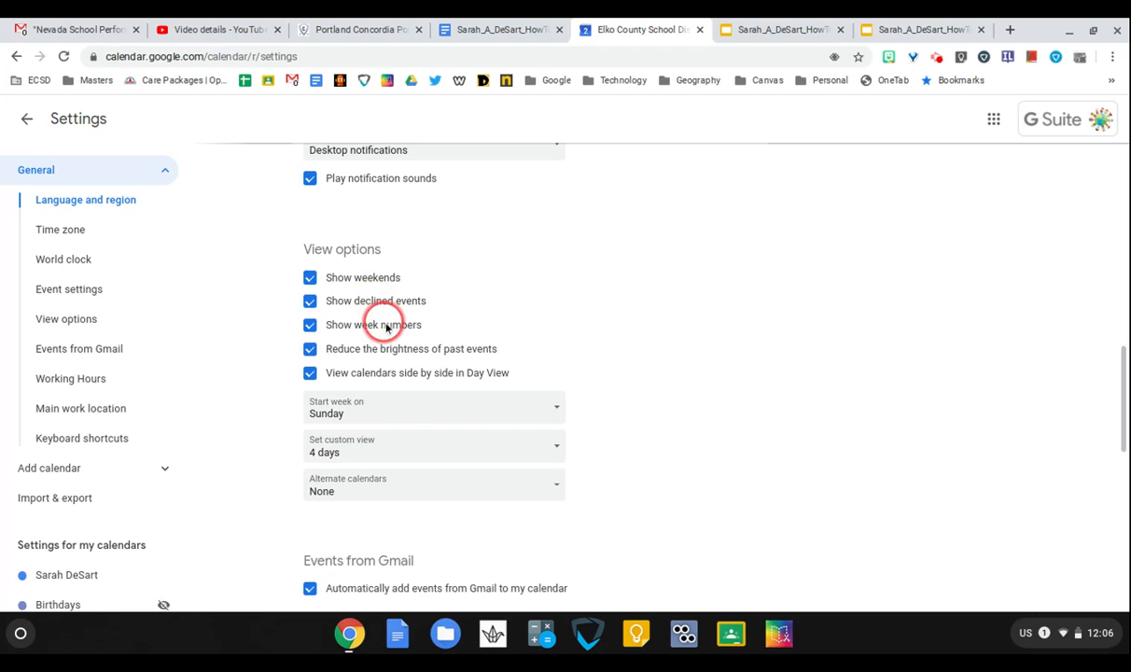
scroll(384, 329, down, 4)
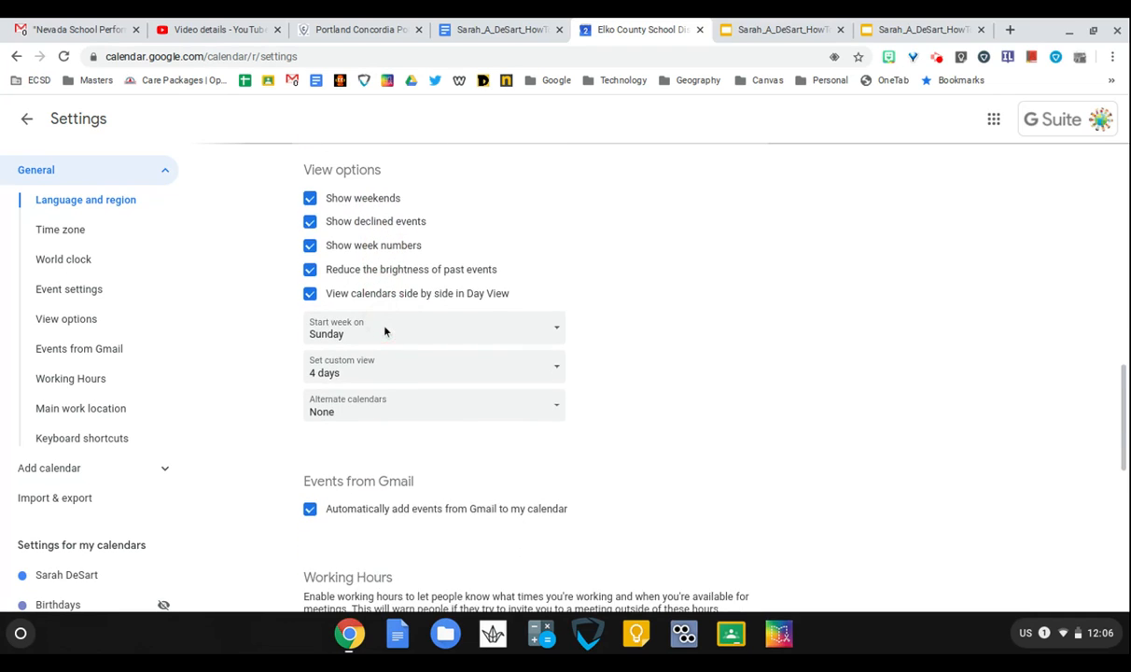
scroll(676, 374, down, 2)
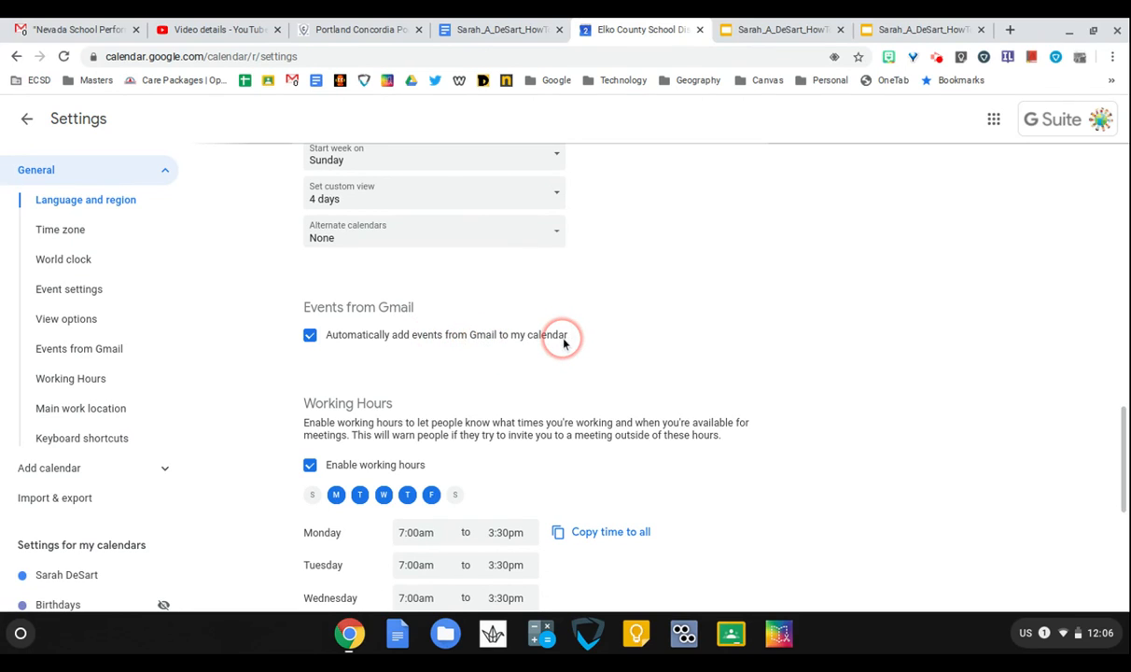
scroll(564, 343, down, 4)
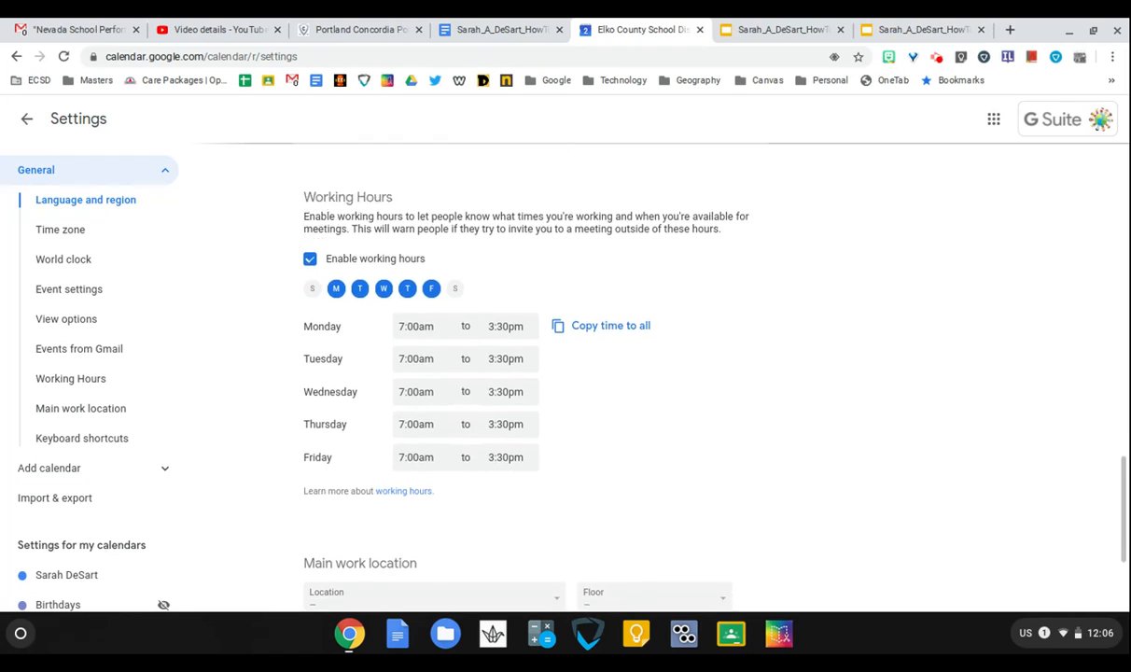
scroll(563, 373, down, 3)
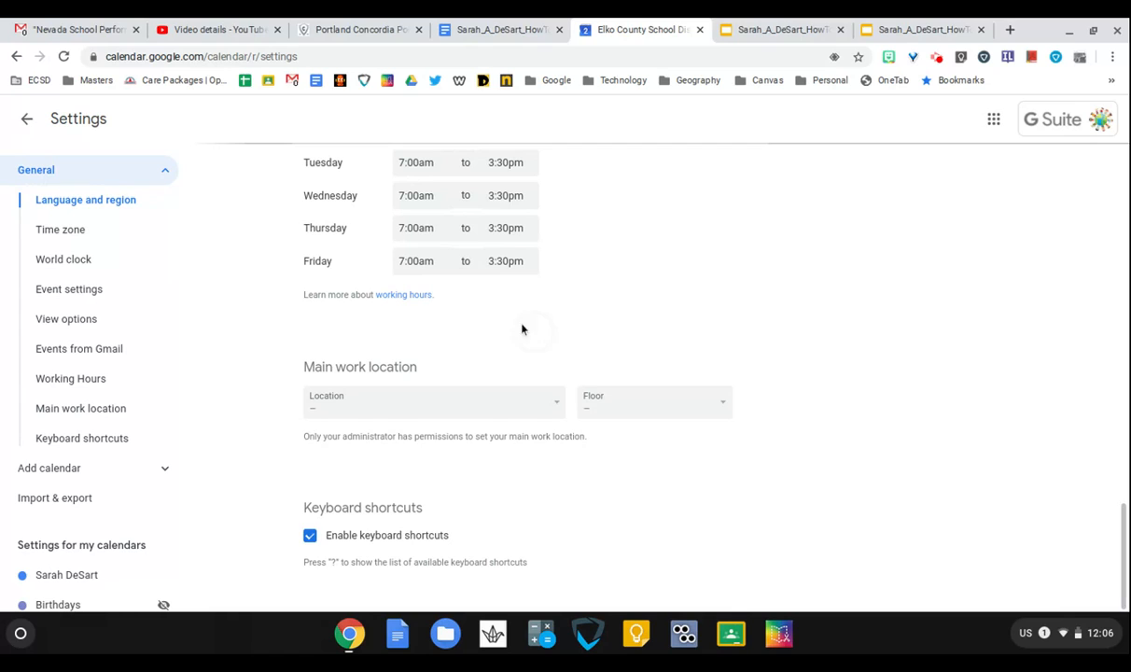
click(29, 119)
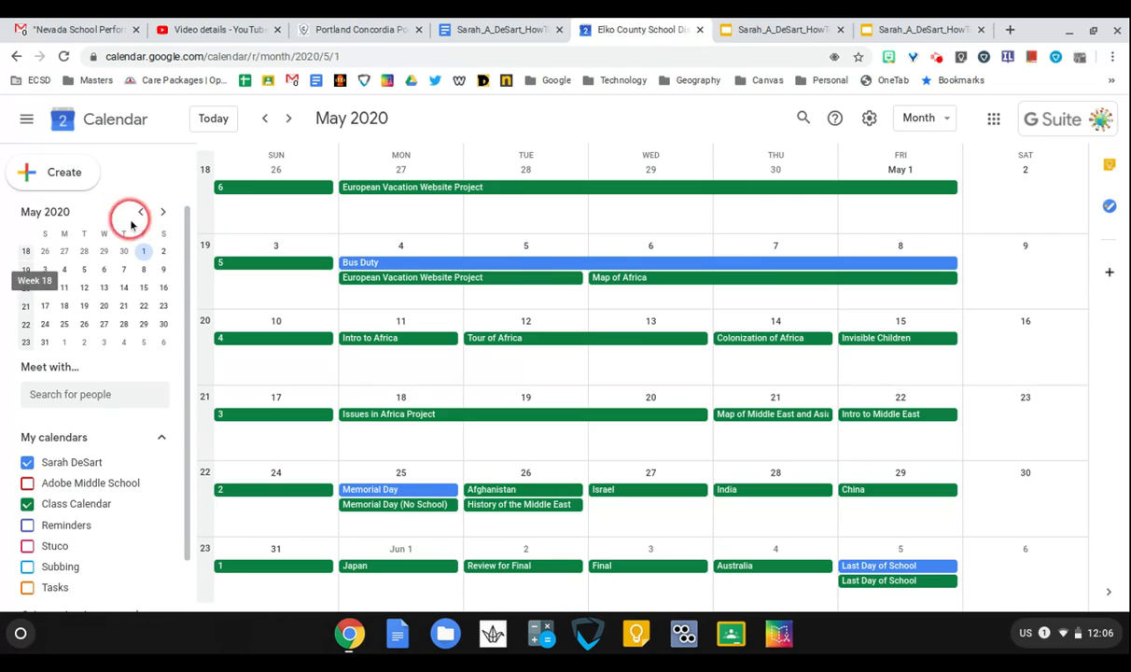
Jump from May 27 to July 9, 2020 and display only the four days July 6 to 9.
click(103, 325)
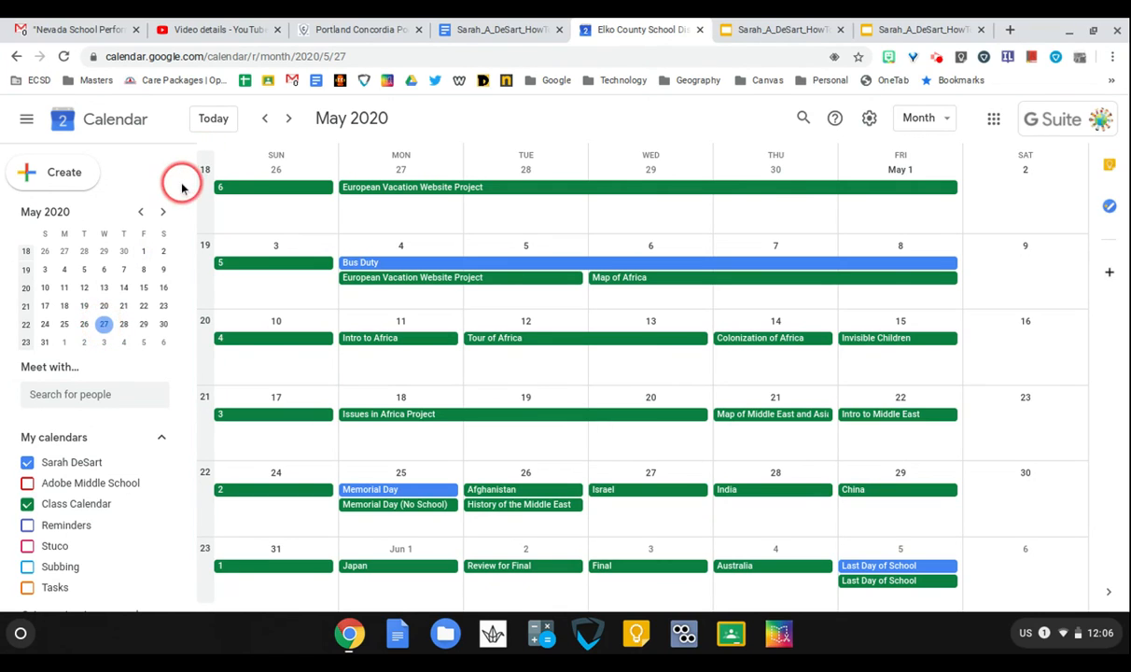
click(163, 213)
click(164, 214)
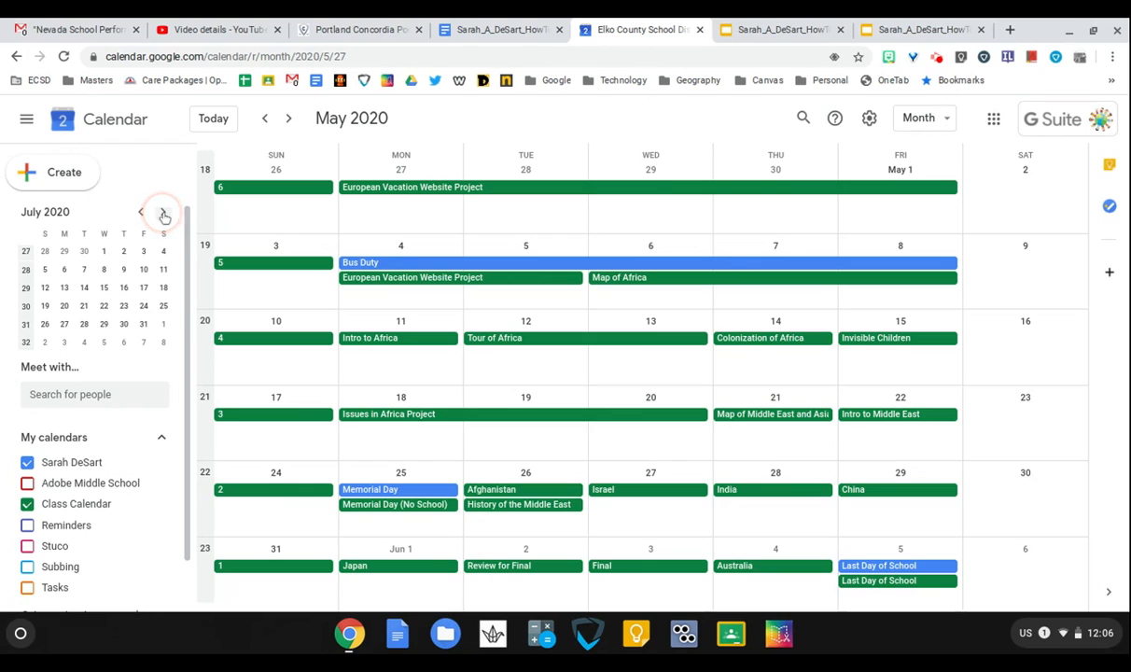
click(123, 269)
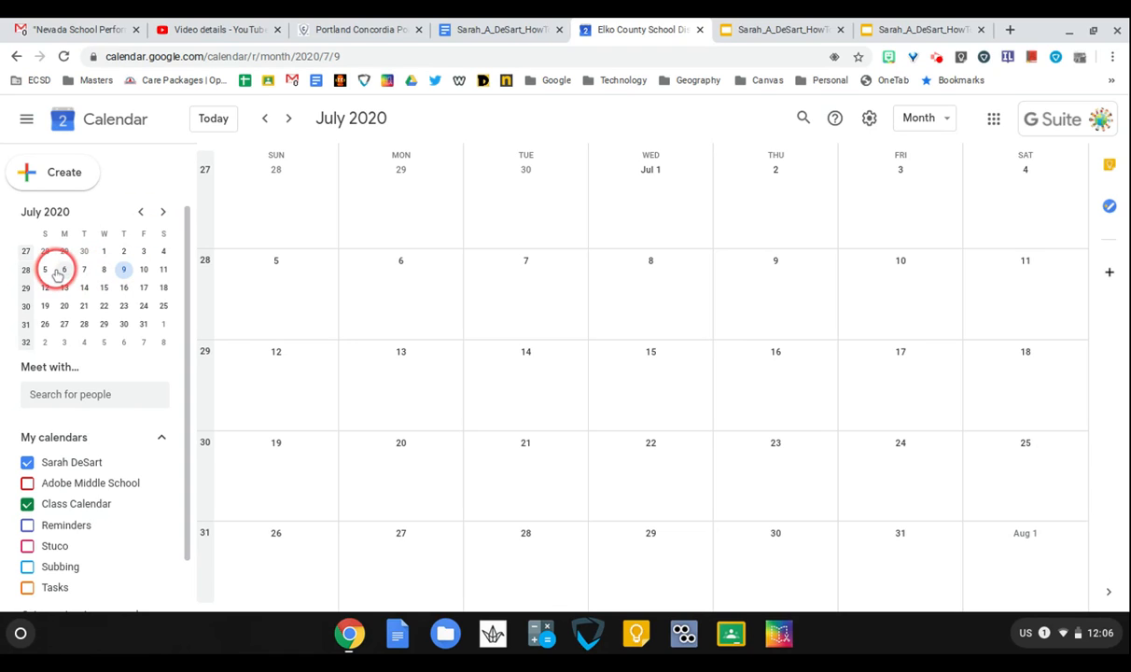
drag(61, 272, 128, 271)
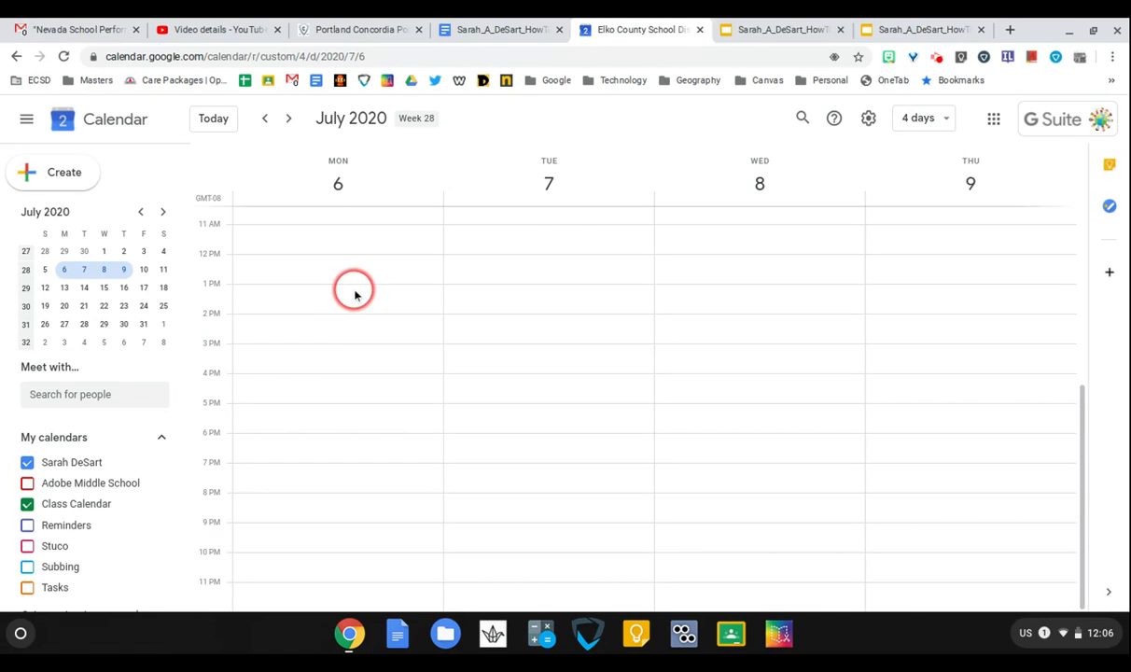
Switch the calendar back to Month view and return to today's date.
click(933, 118)
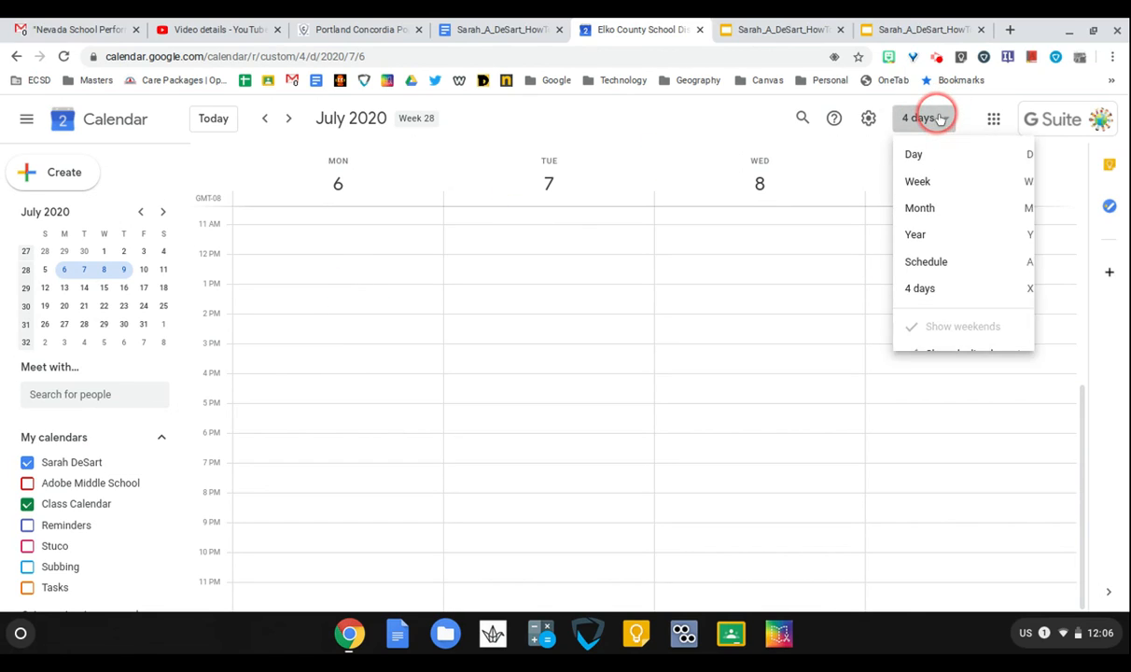
click(933, 214)
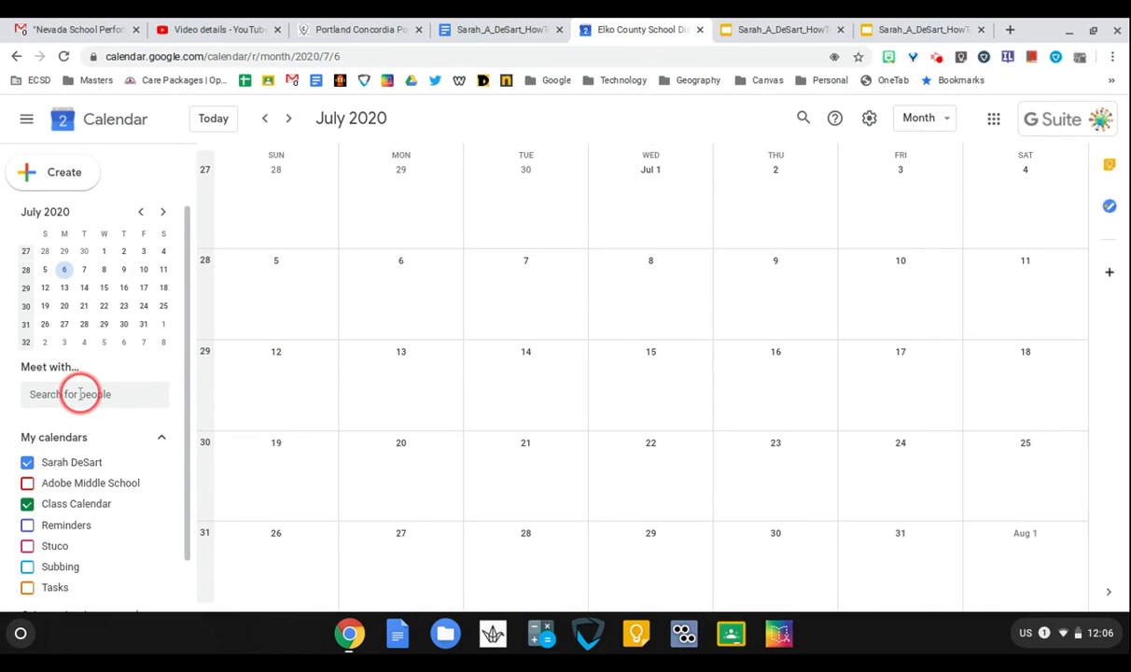
click(213, 118)
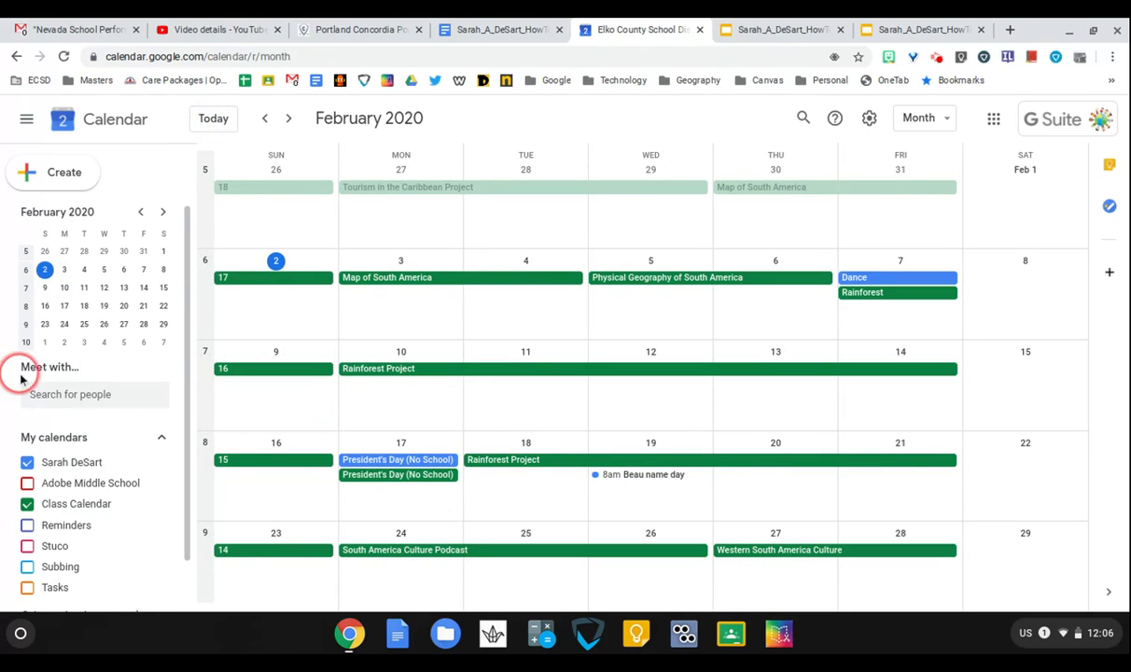
View the suggested people to meet with and dismiss the list without choosing anyone.
click(42, 394)
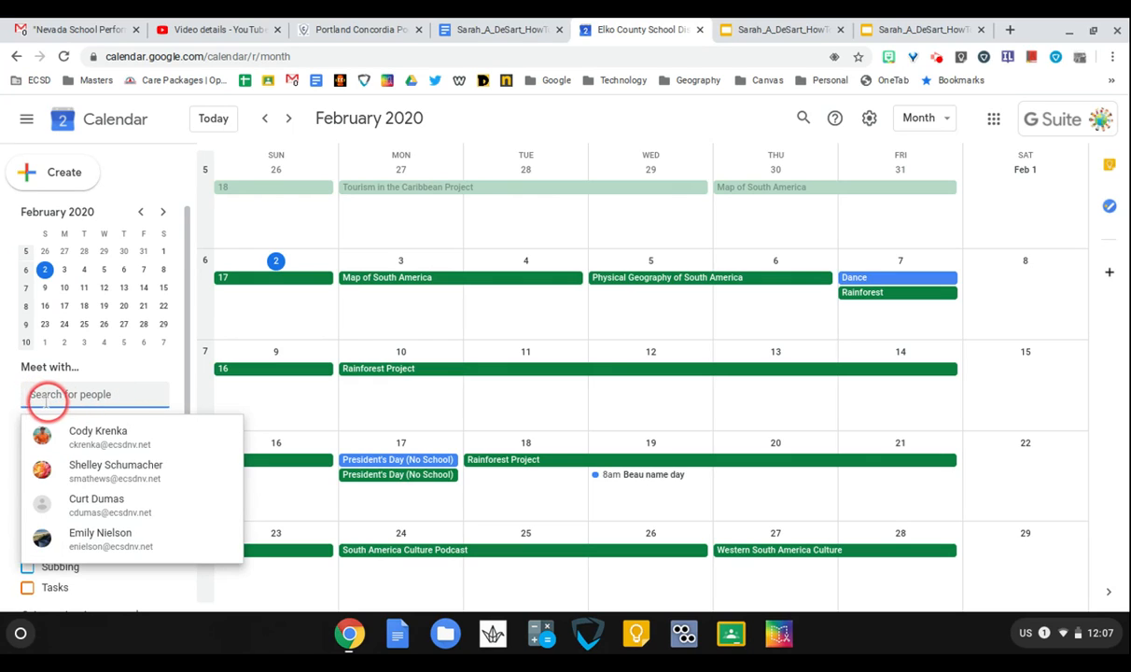
click(91, 371)
Toggle the visibility of the personal, Class and Adobe Middle School calendars, leaving only the personal calendar displayed.
scroll(91, 374, down, 2)
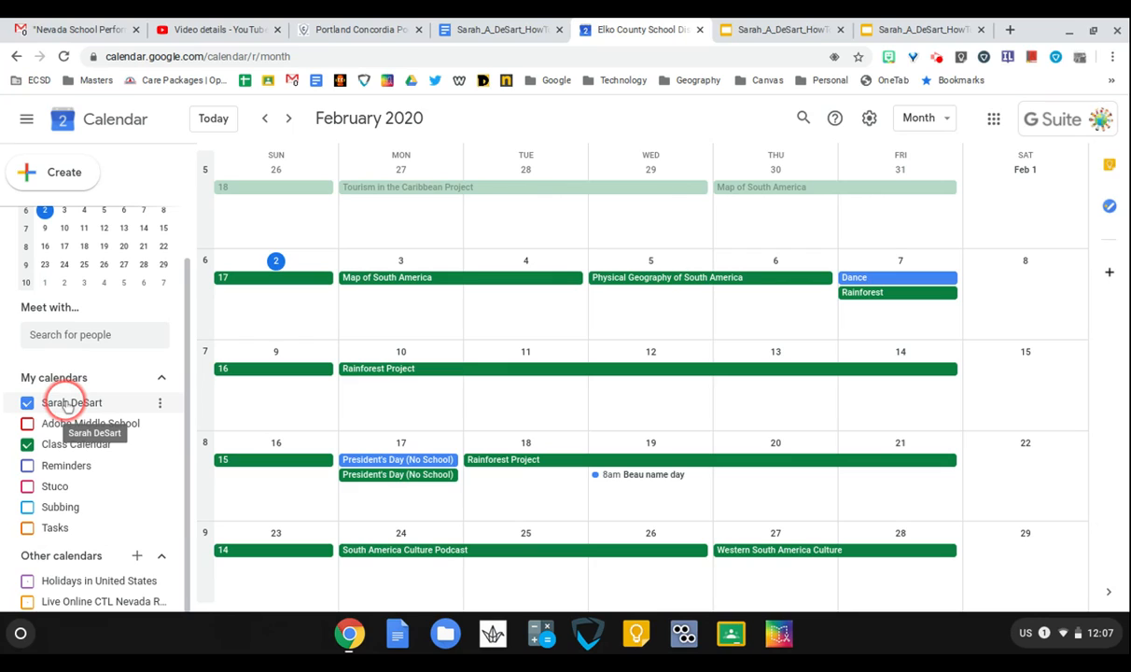
click(67, 407)
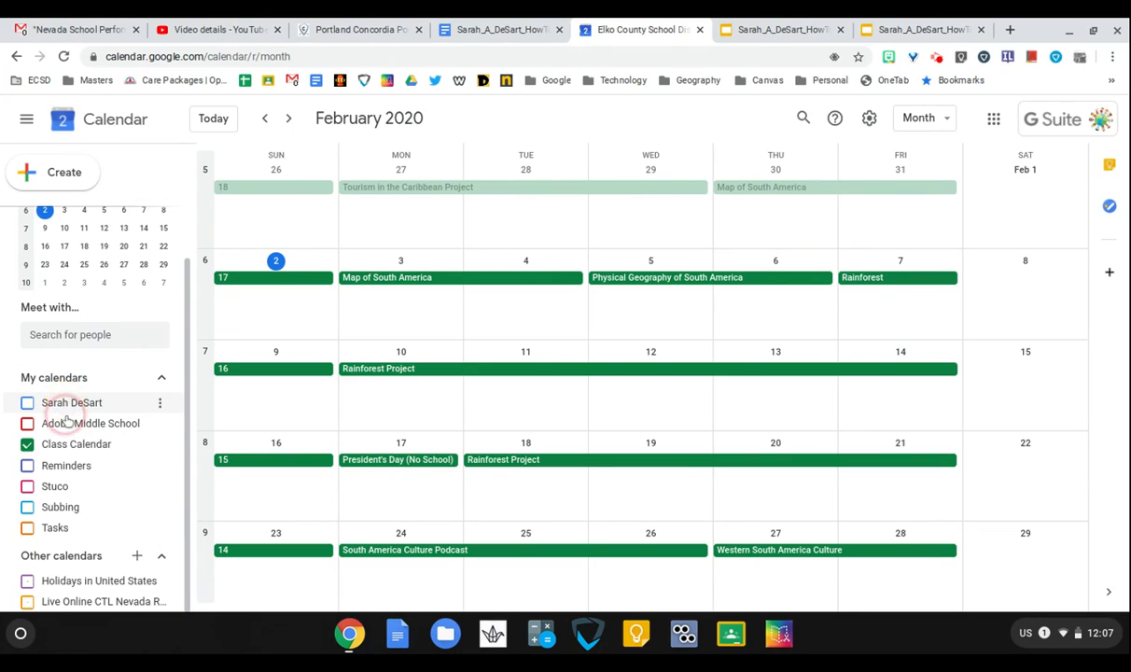
click(71, 442)
click(61, 423)
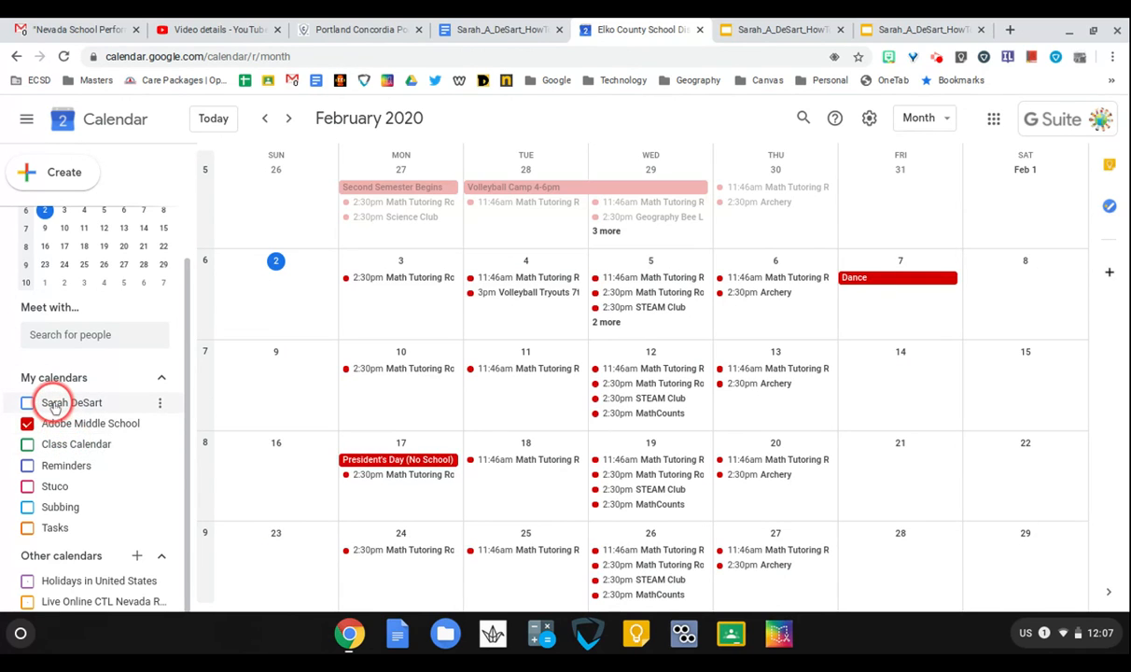
click(61, 425)
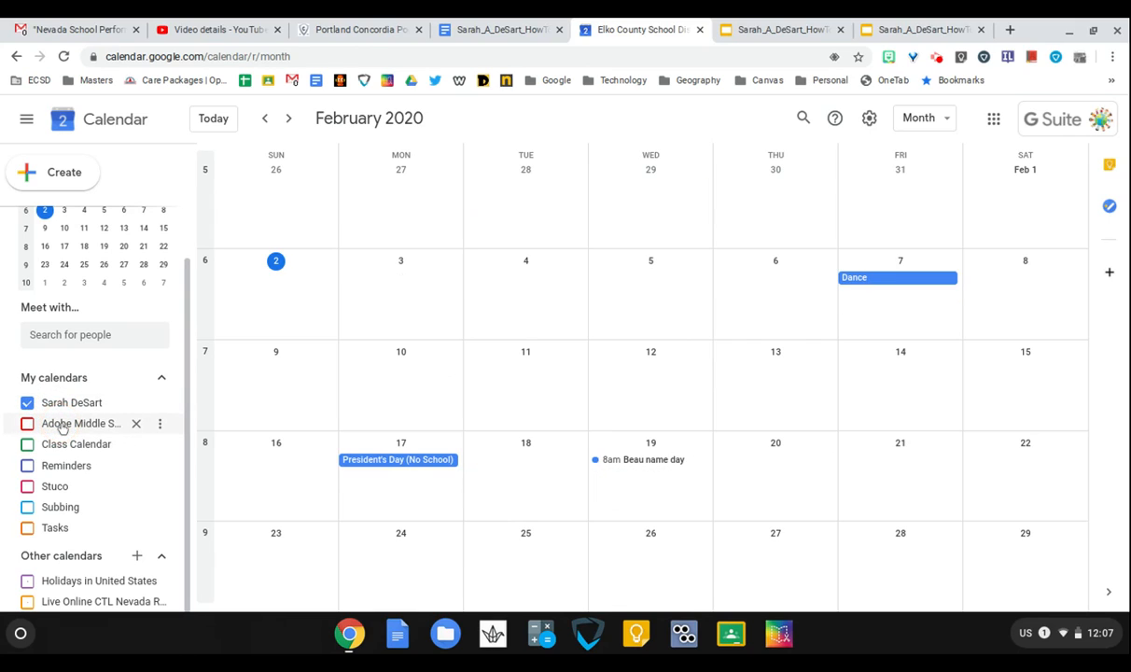
click(57, 401)
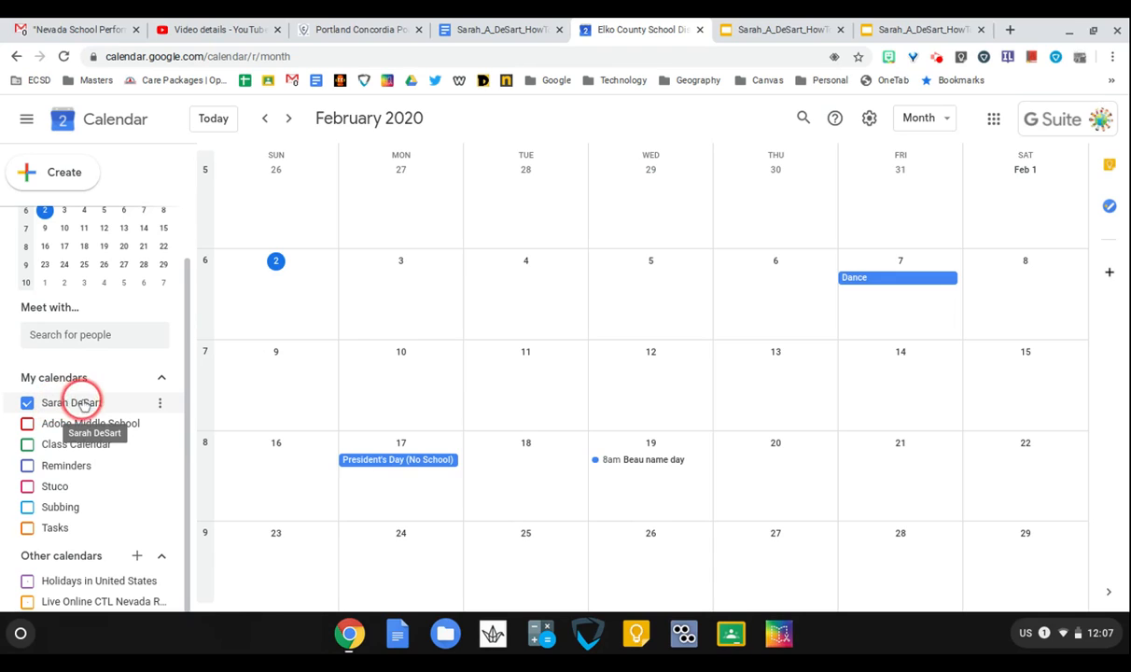
Open the personal calendar's settings and sharing page and examine its name, description, time zone and access permissions.
click(160, 404)
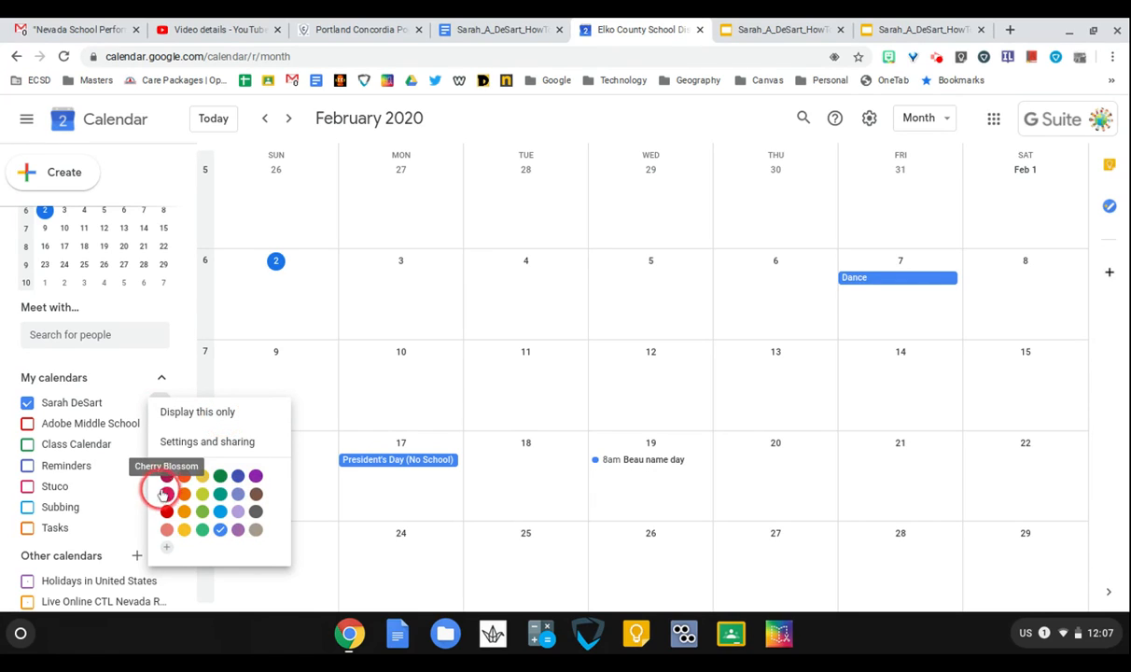
click(225, 444)
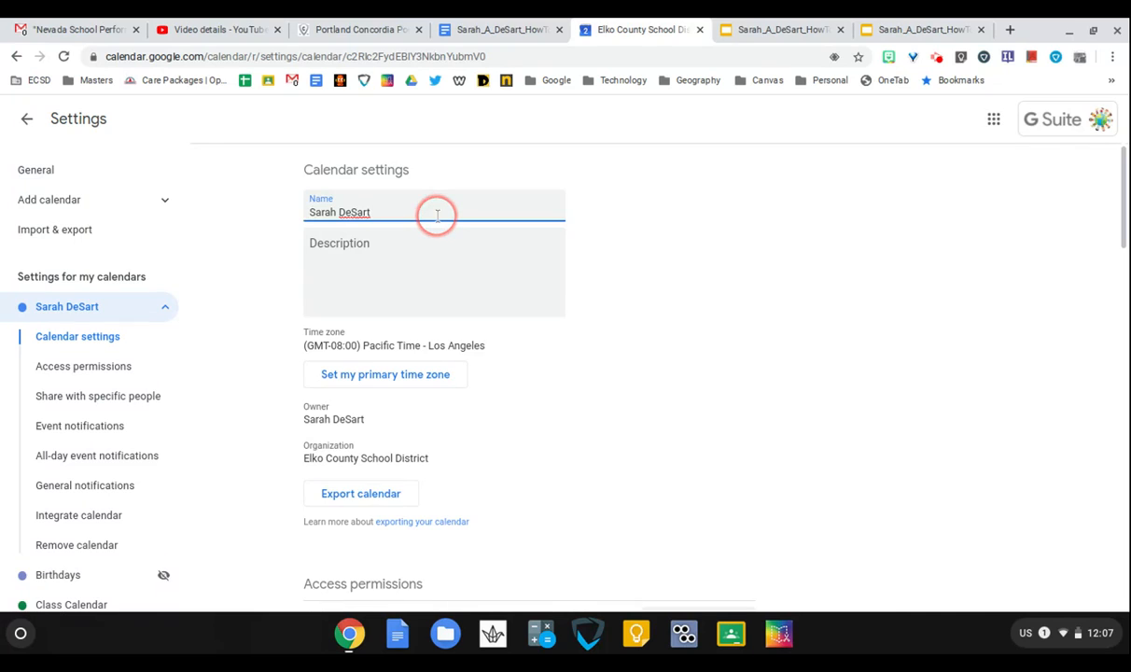
scroll(437, 214, down, 2)
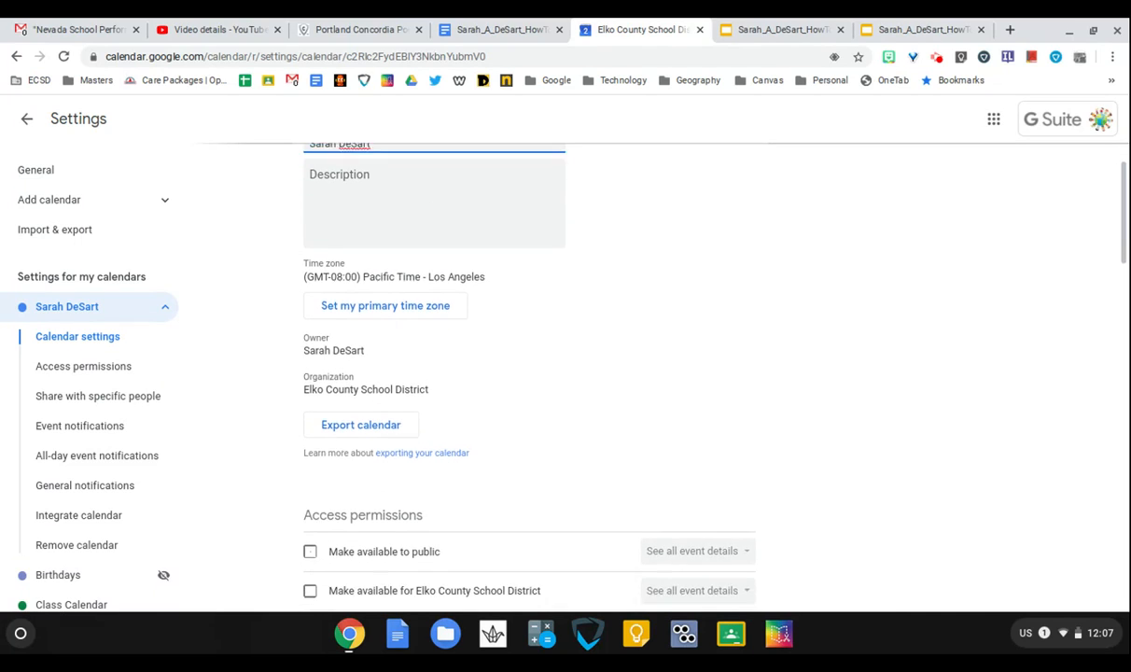
scroll(528, 373, down, 3)
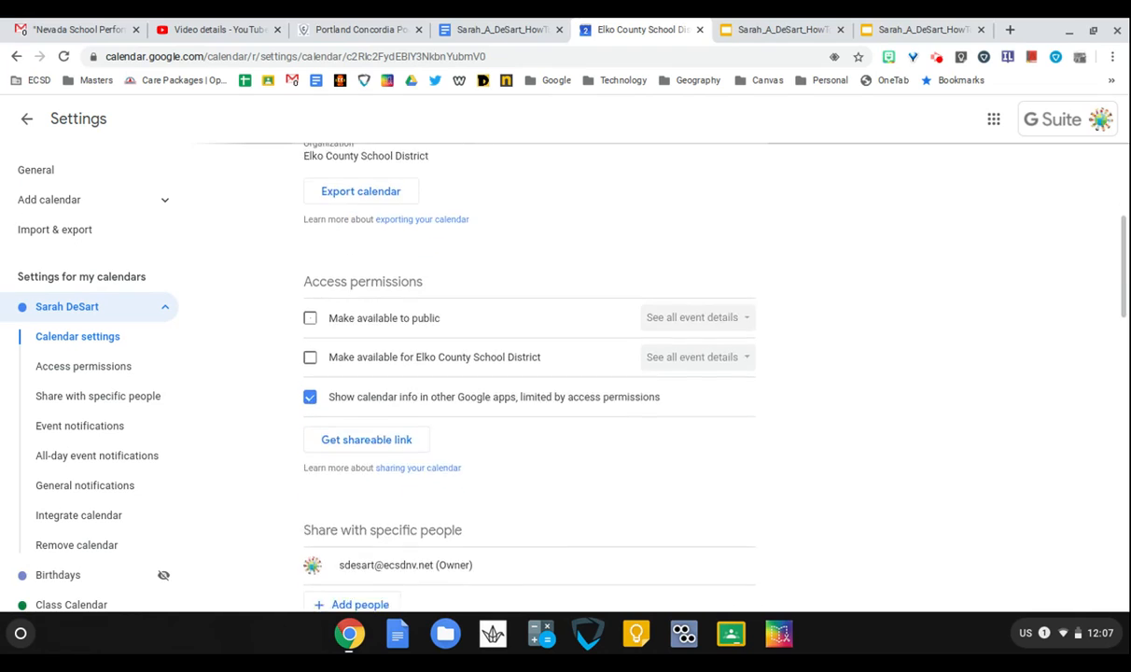
scroll(528, 374, down, 1)
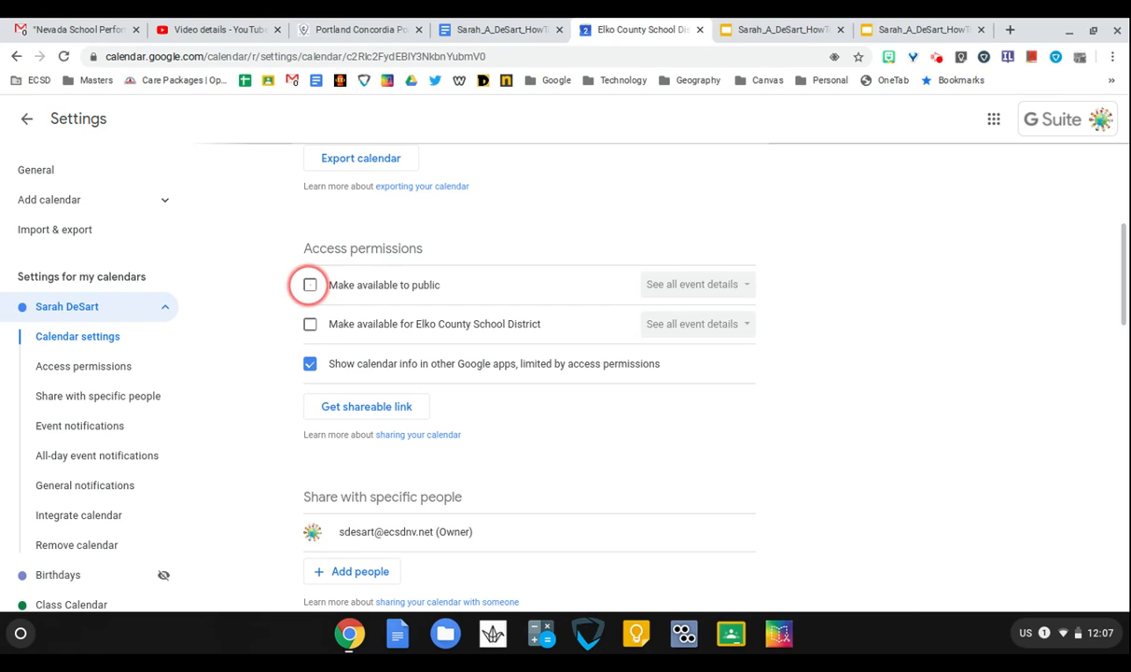
click(310, 285)
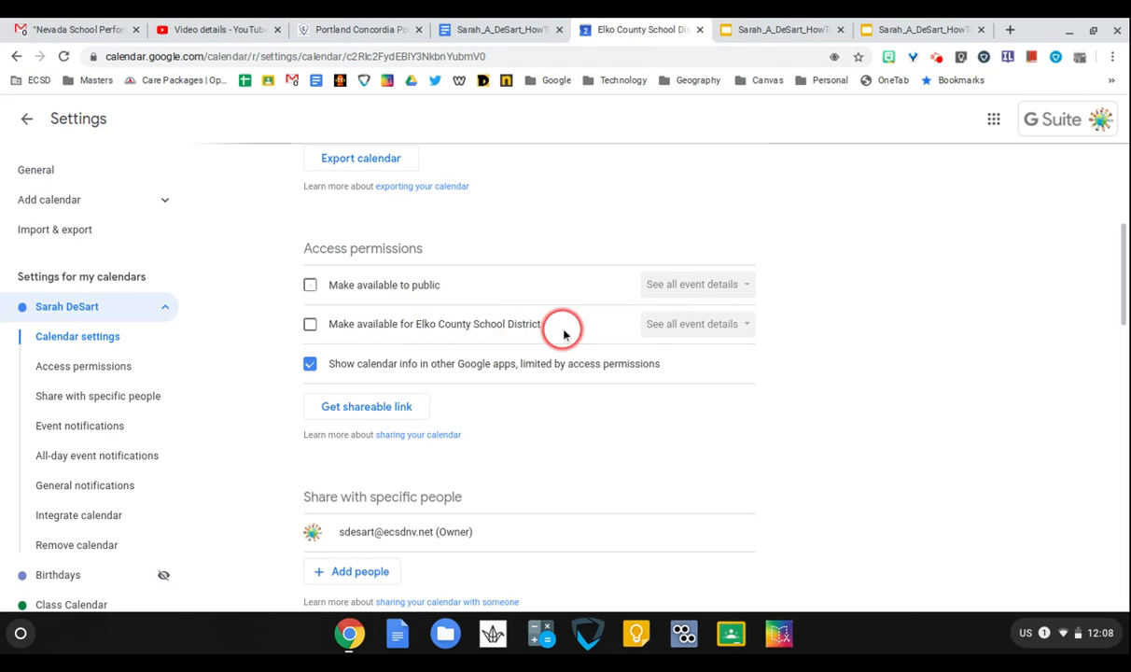
scroll(560, 320, down, 1)
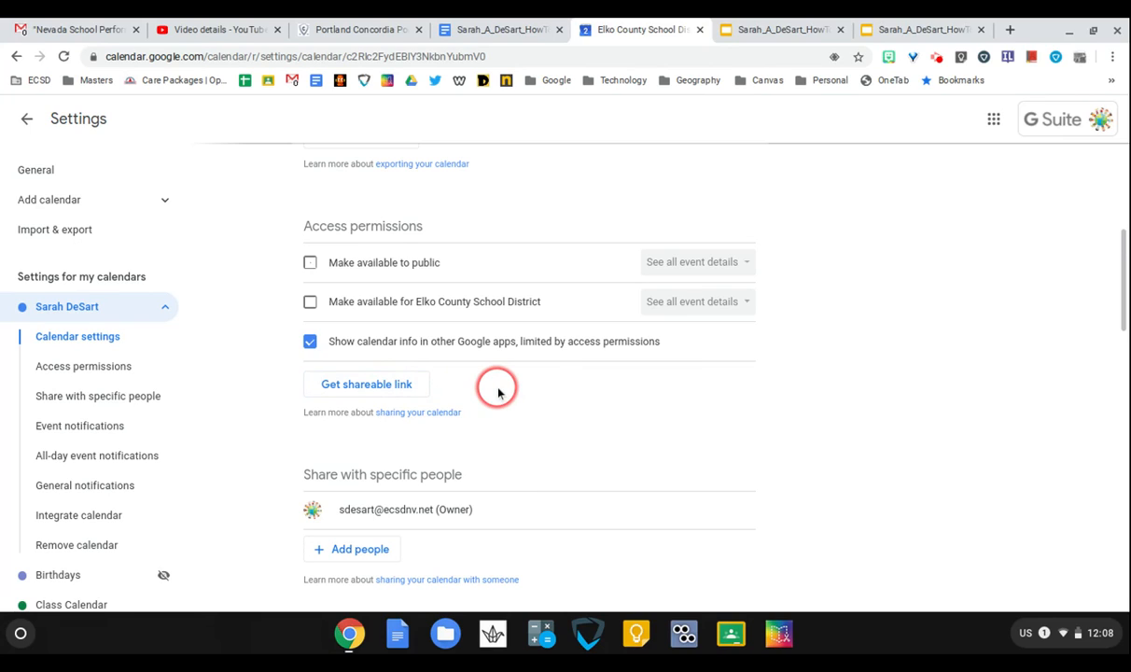
Review the options for sharing with specific people, event notifications, all-day event notifications and general notifications.
scroll(498, 392, down, 4)
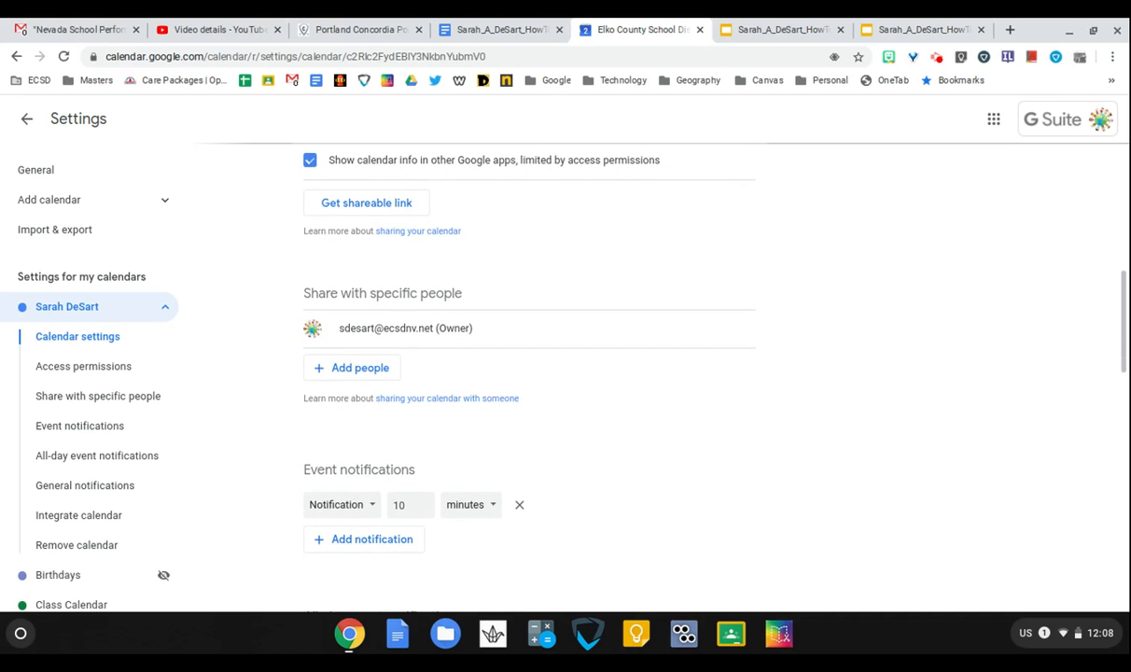
scroll(511, 373, down, 3)
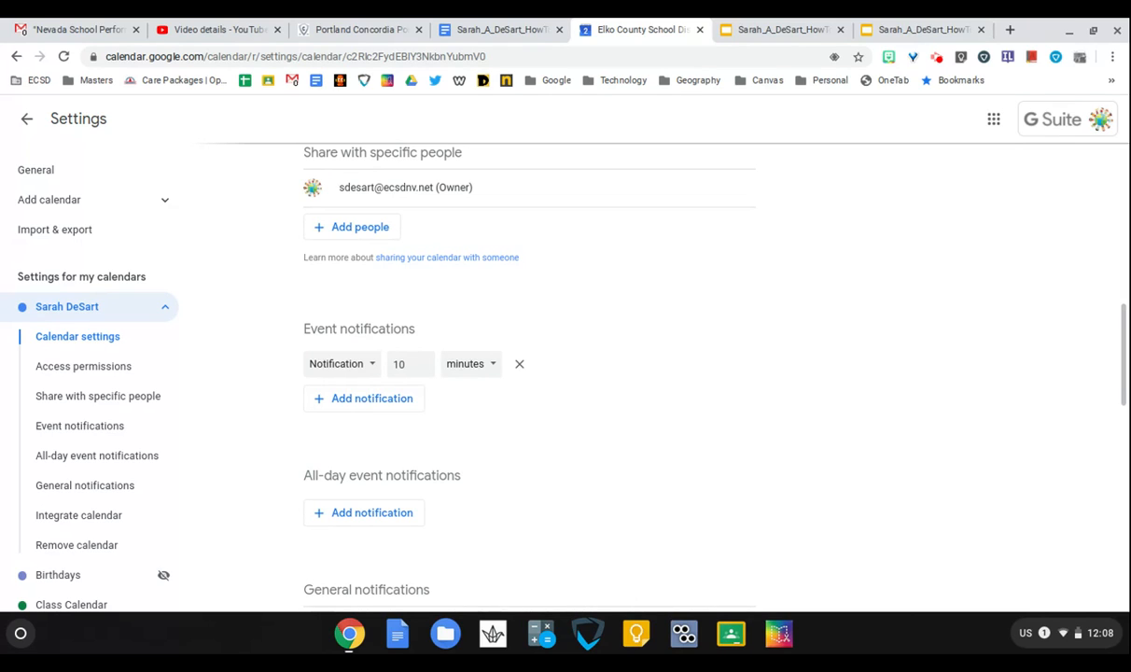
scroll(528, 373, down, 5)
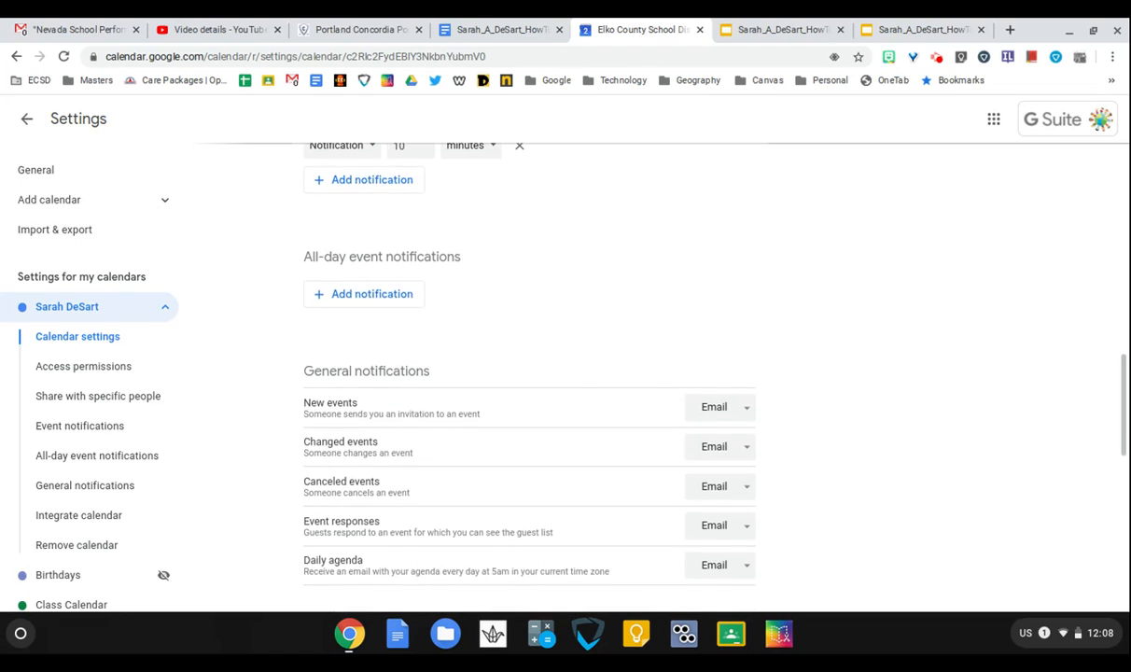
scroll(528, 374, down, 2)
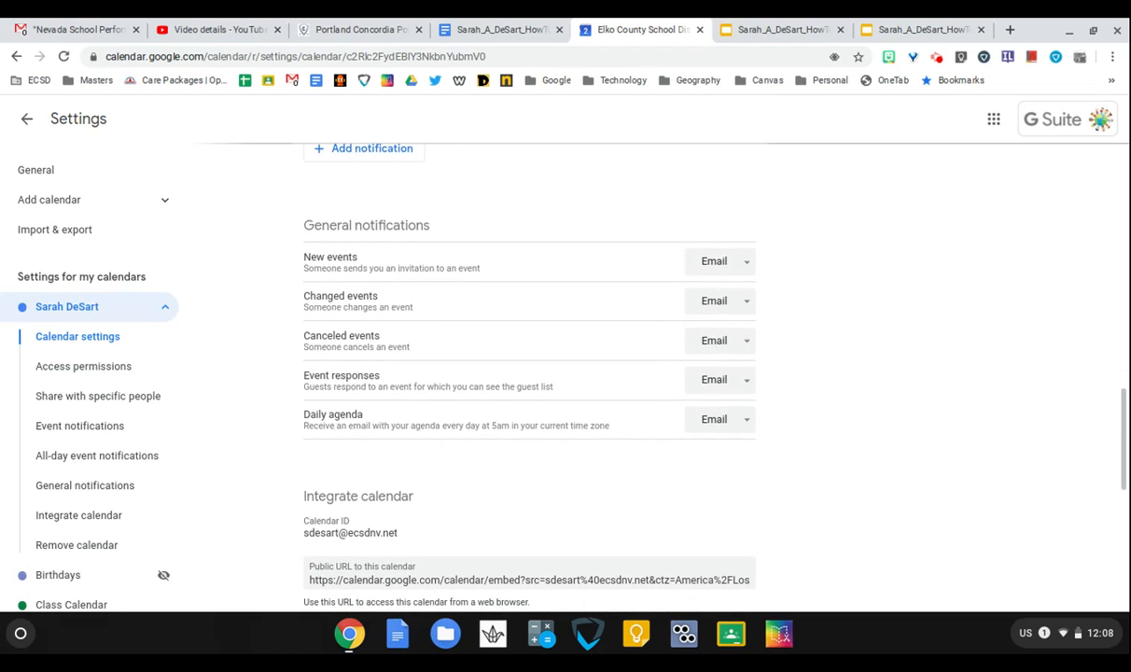
scroll(528, 373, down, 1)
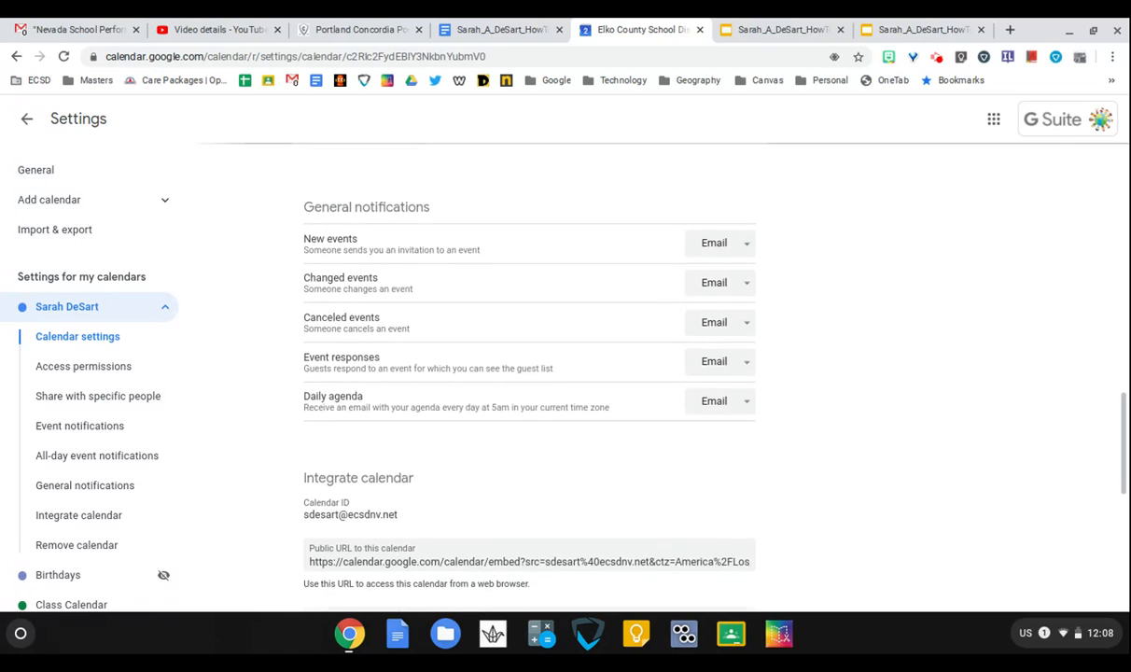
Check the notification choices for new events and keep E-mail selected.
click(713, 215)
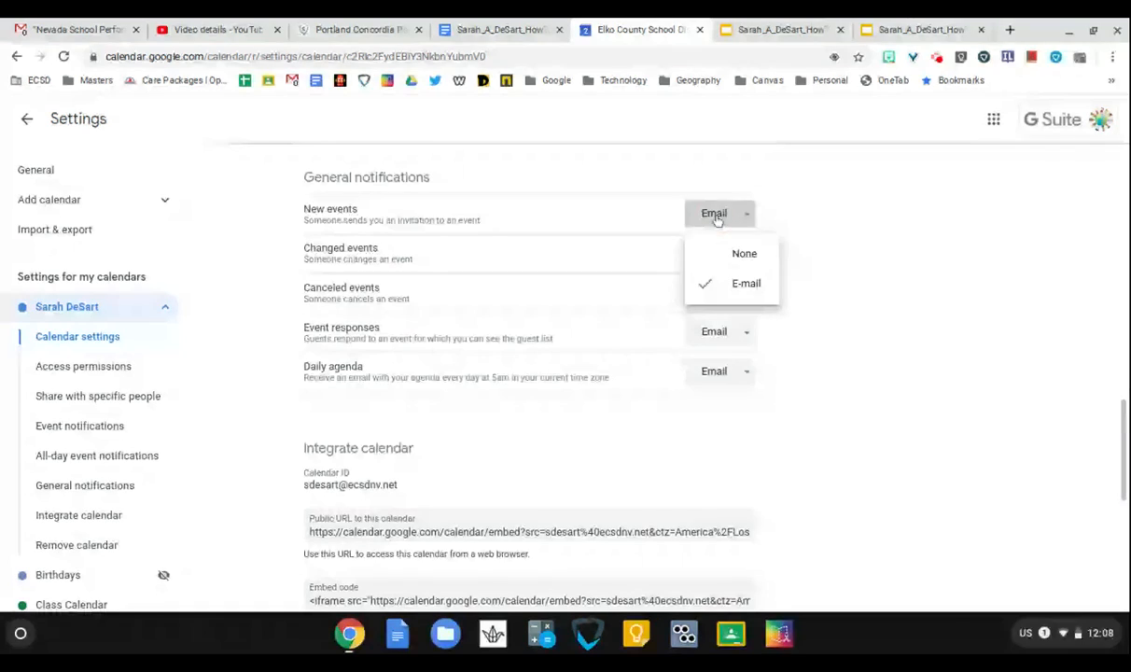
click(732, 244)
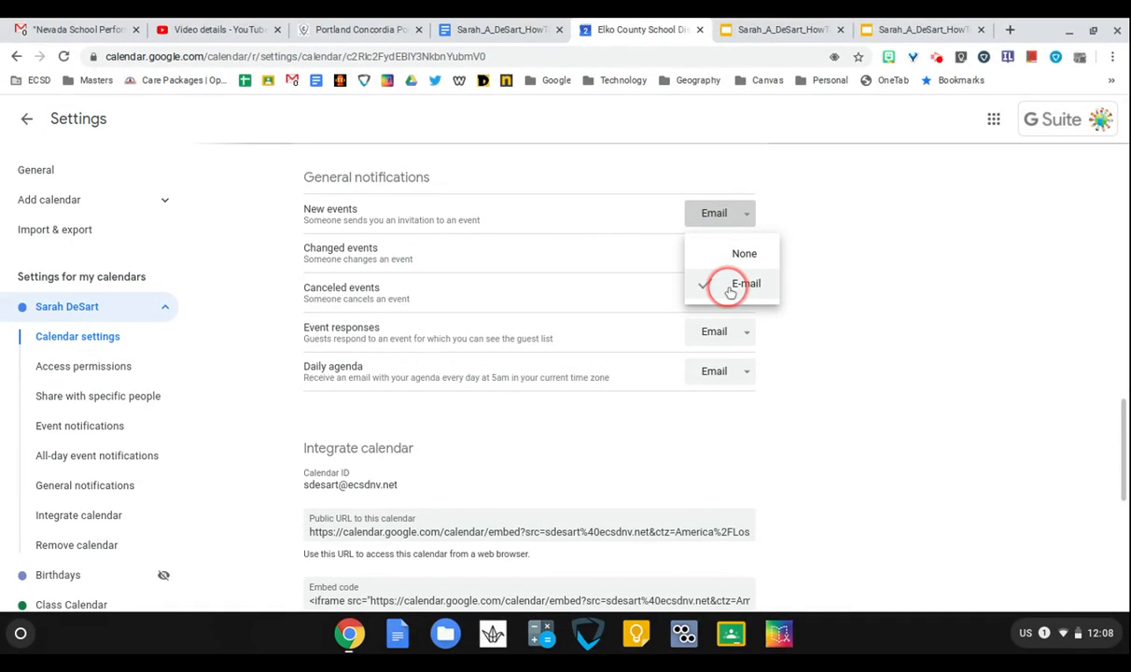
click(714, 218)
click(738, 280)
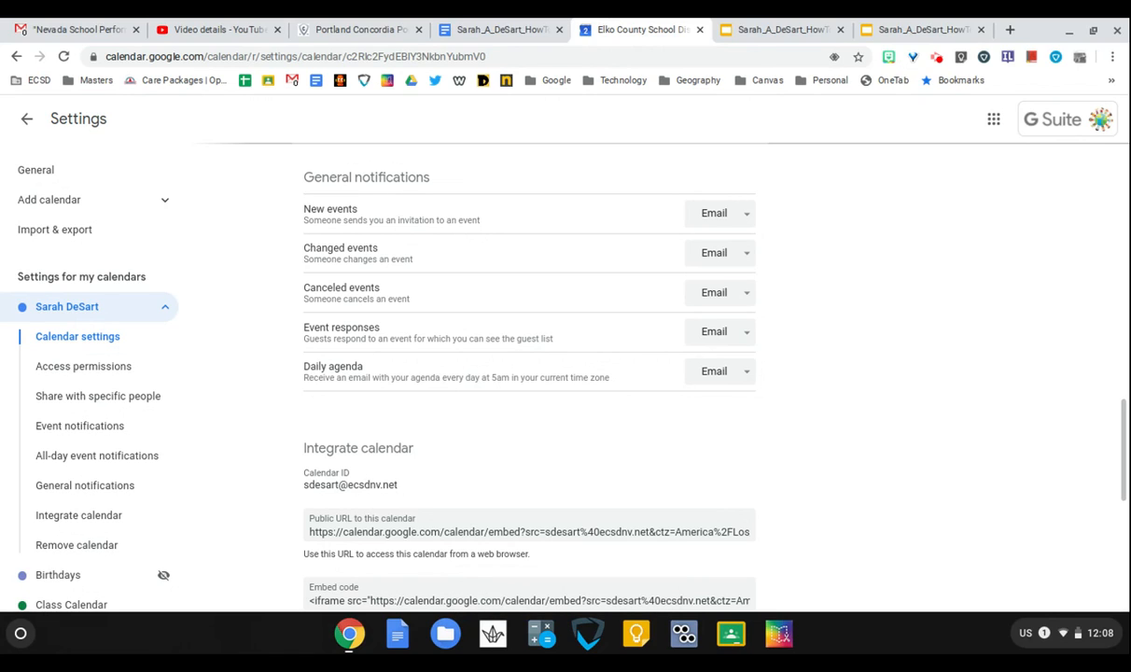
Review the calendar's integration addresses and removal option, and return to the month view.
scroll(529, 373, down, 5)
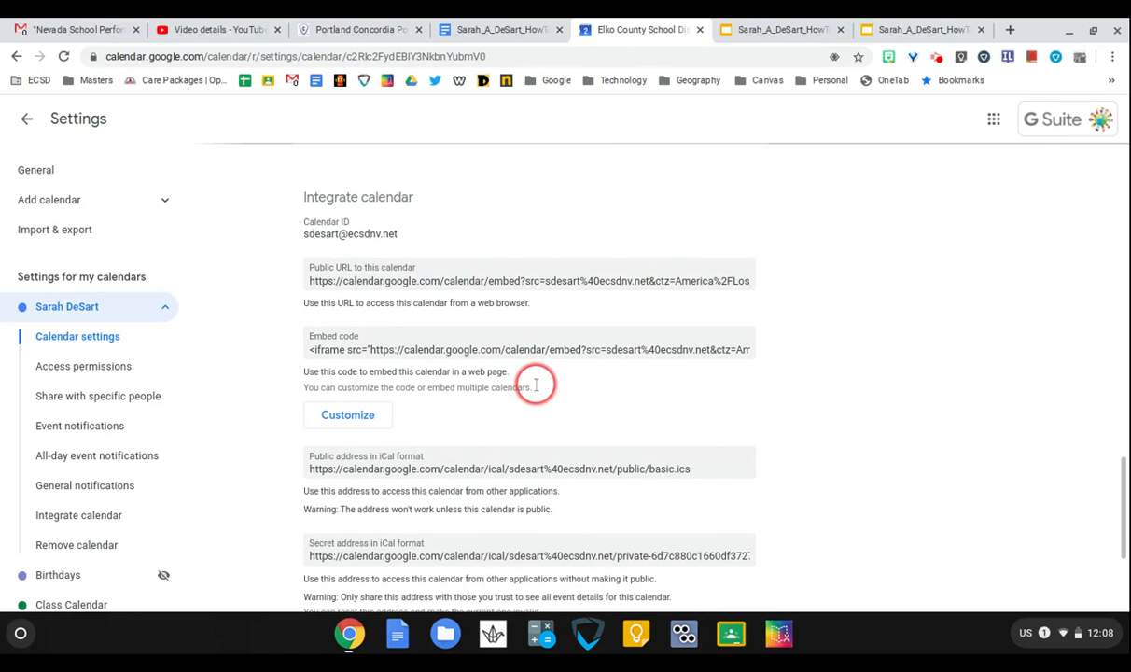
scroll(536, 385, down, 3)
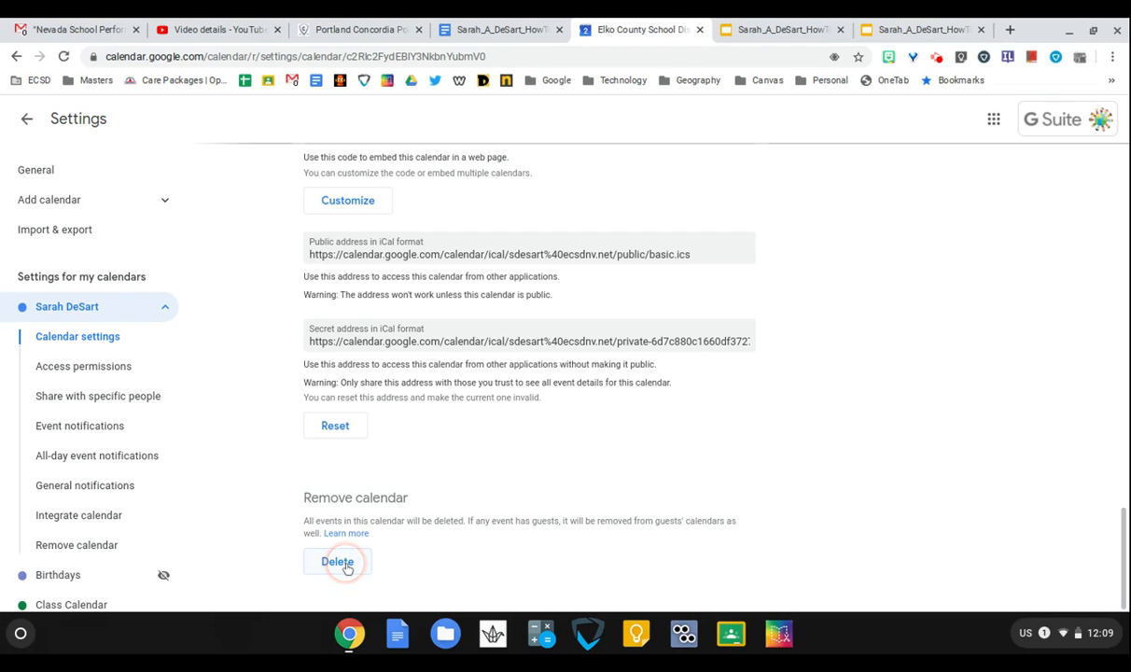
click(21, 120)
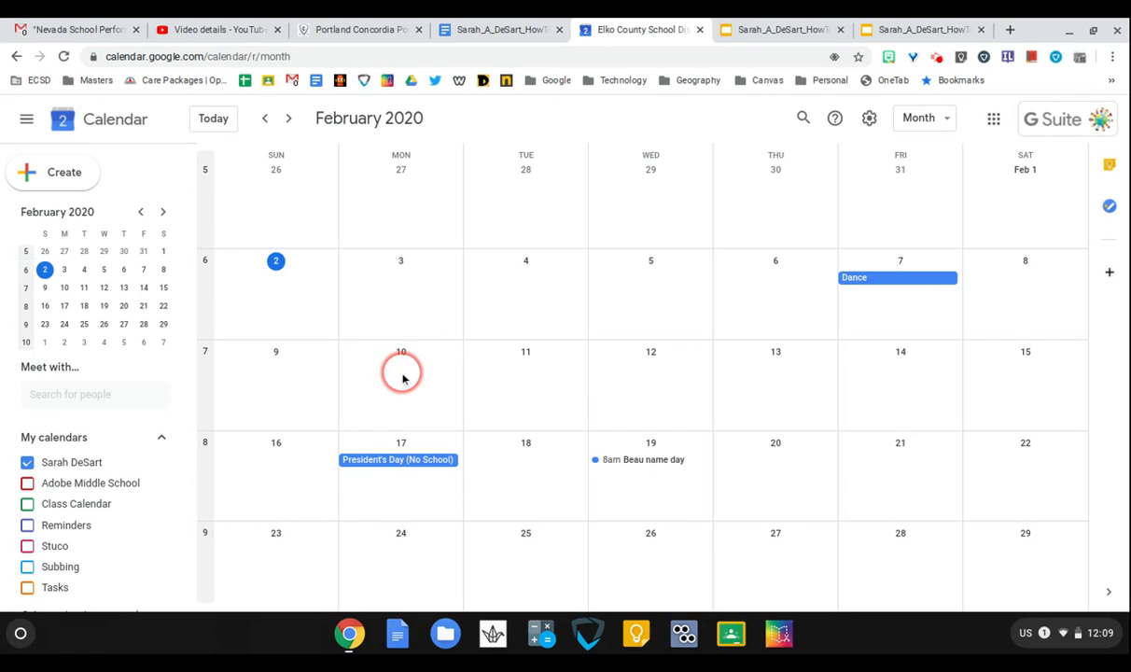
Create and save an event on February 10, 2020 by titling it "Event 2pm".
click(404, 378)
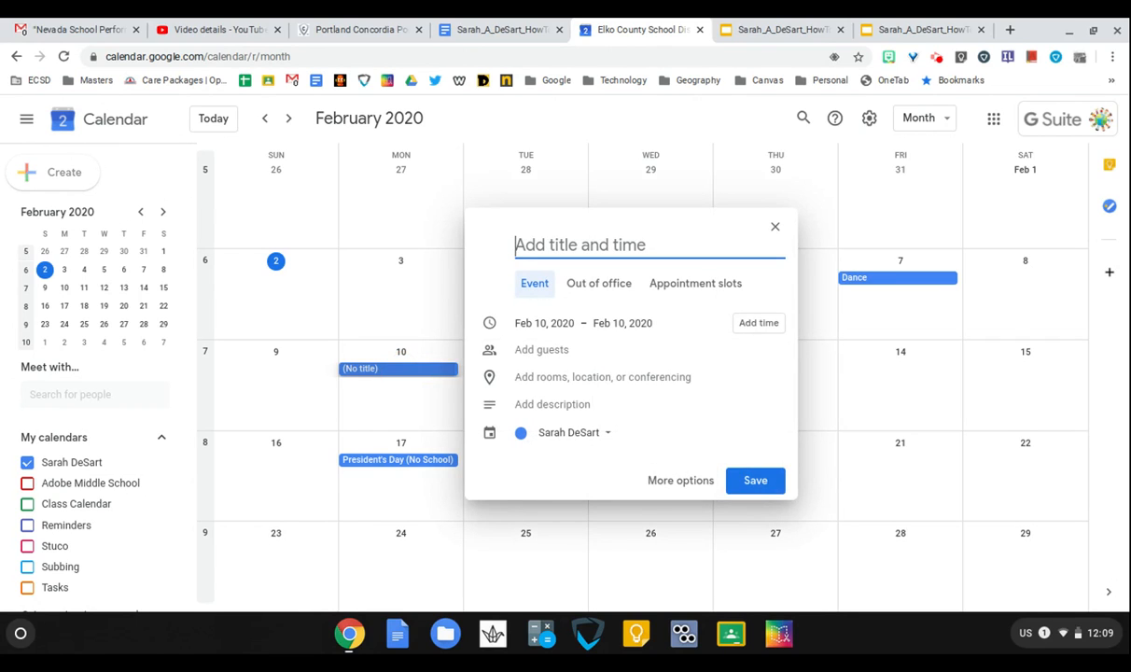
text(Event 2)
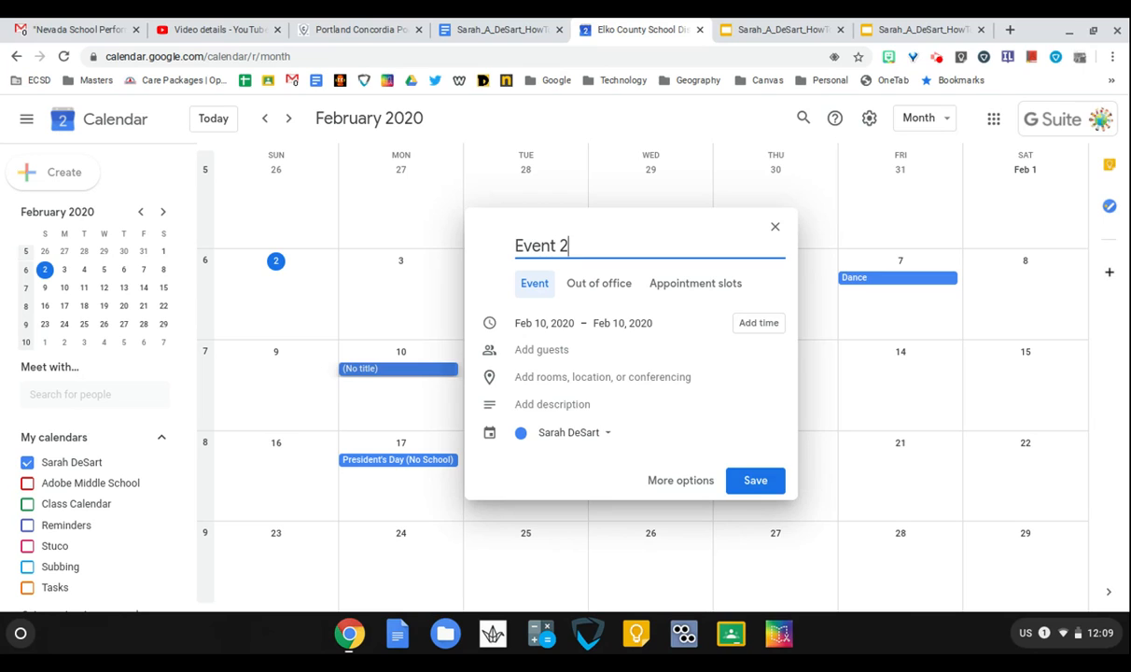
text(pm)
click(752, 480)
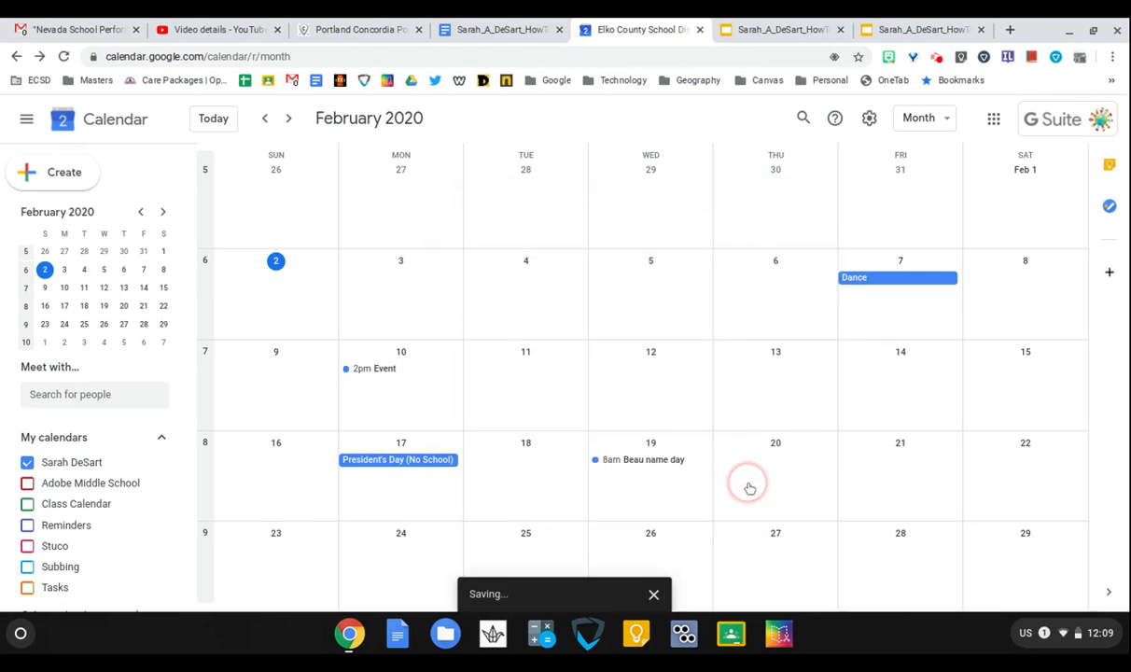
Open the February 10 event for full editing and examine its repeat options without changing them.
click(385, 371)
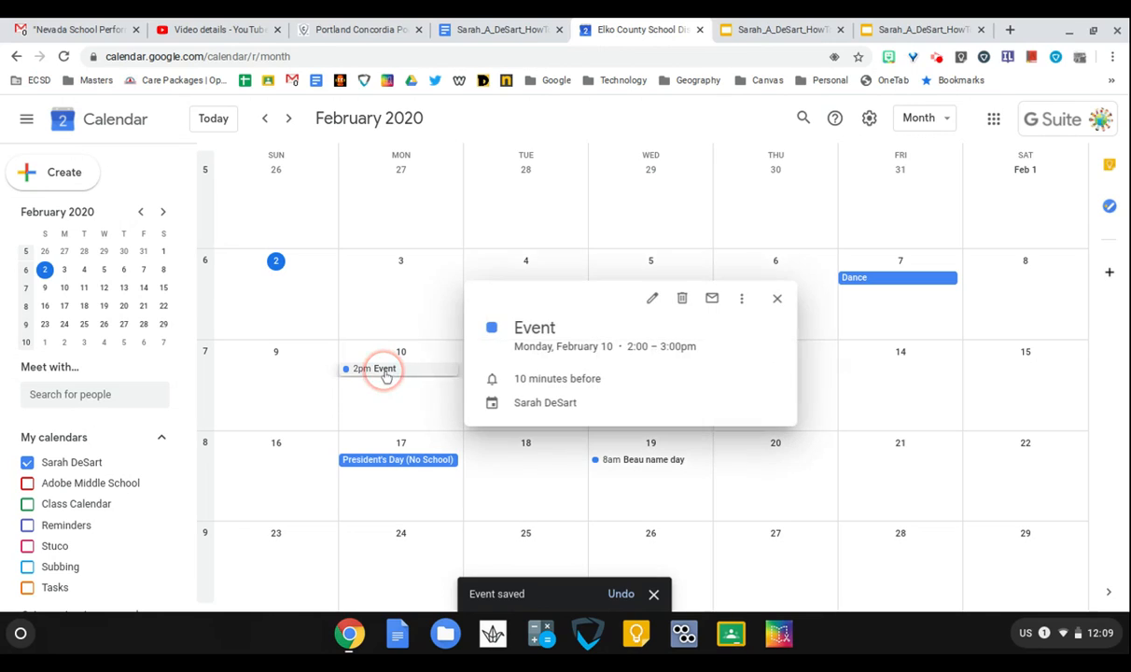
click(653, 298)
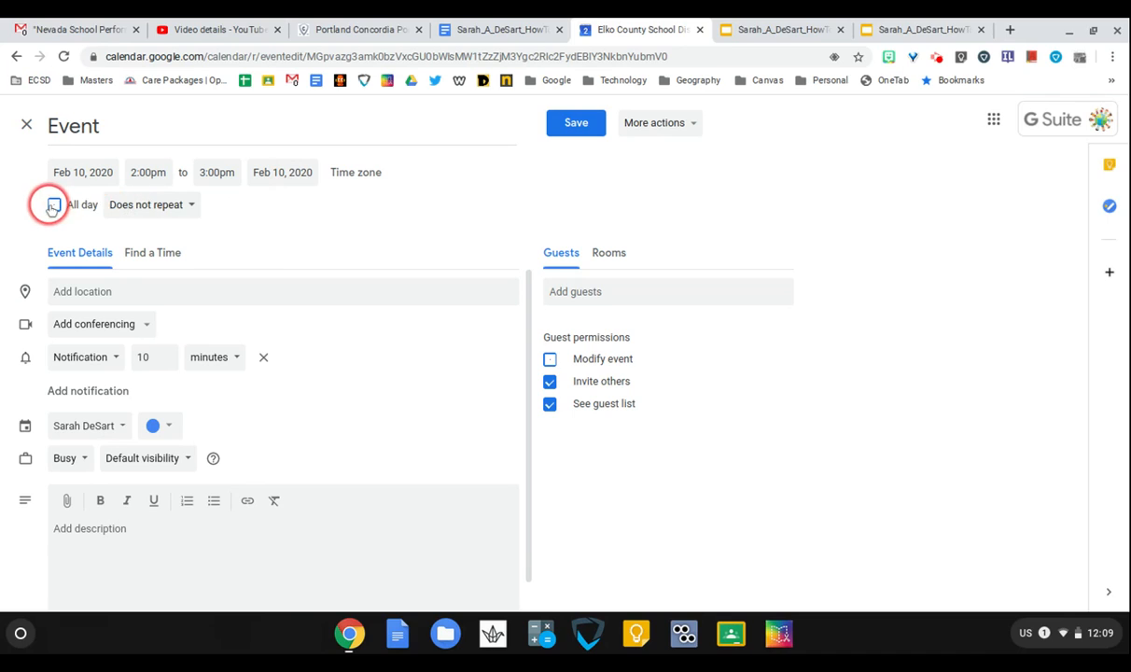
click(134, 206)
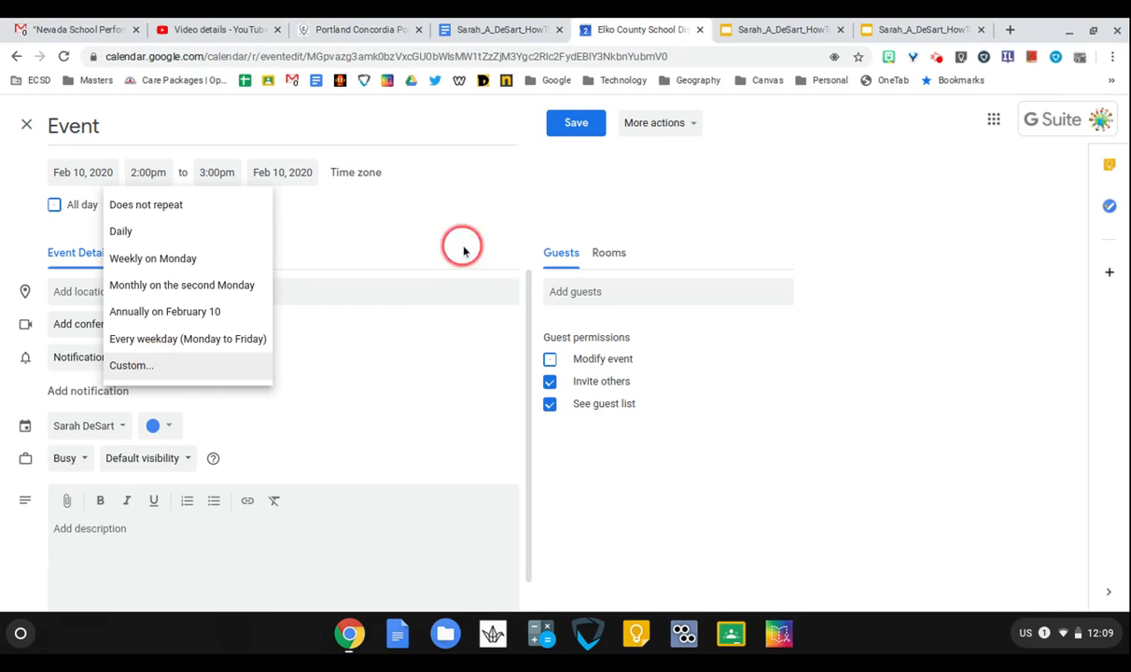
click(435, 226)
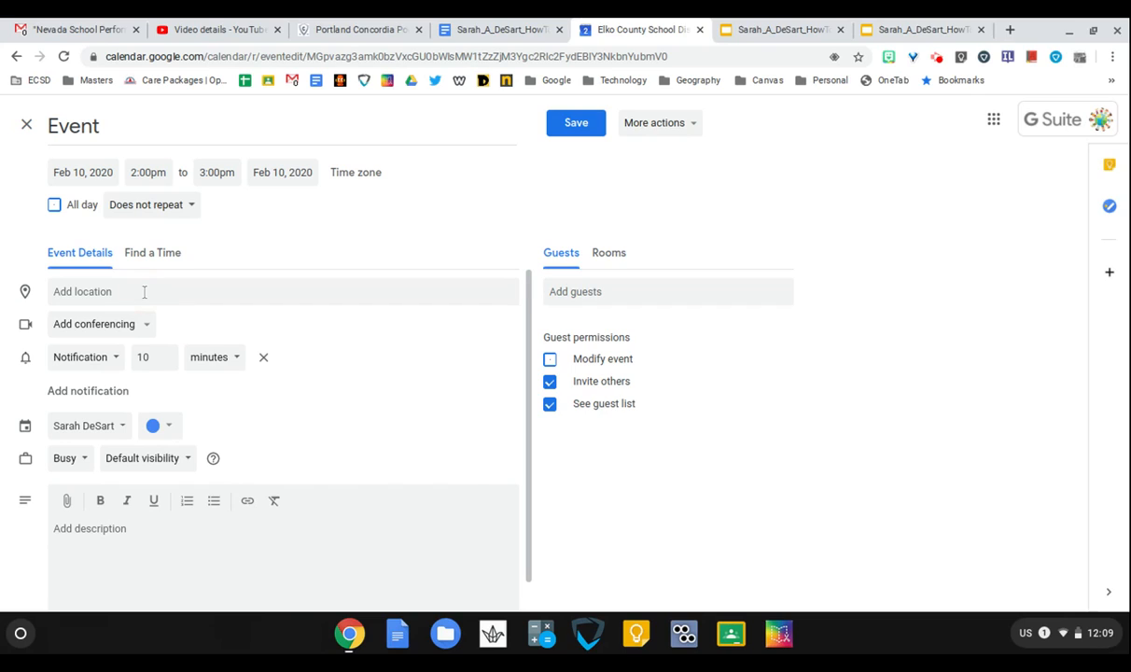
Examine the event's conferencing option, description area and guest suggestions without adding anything.
click(145, 324)
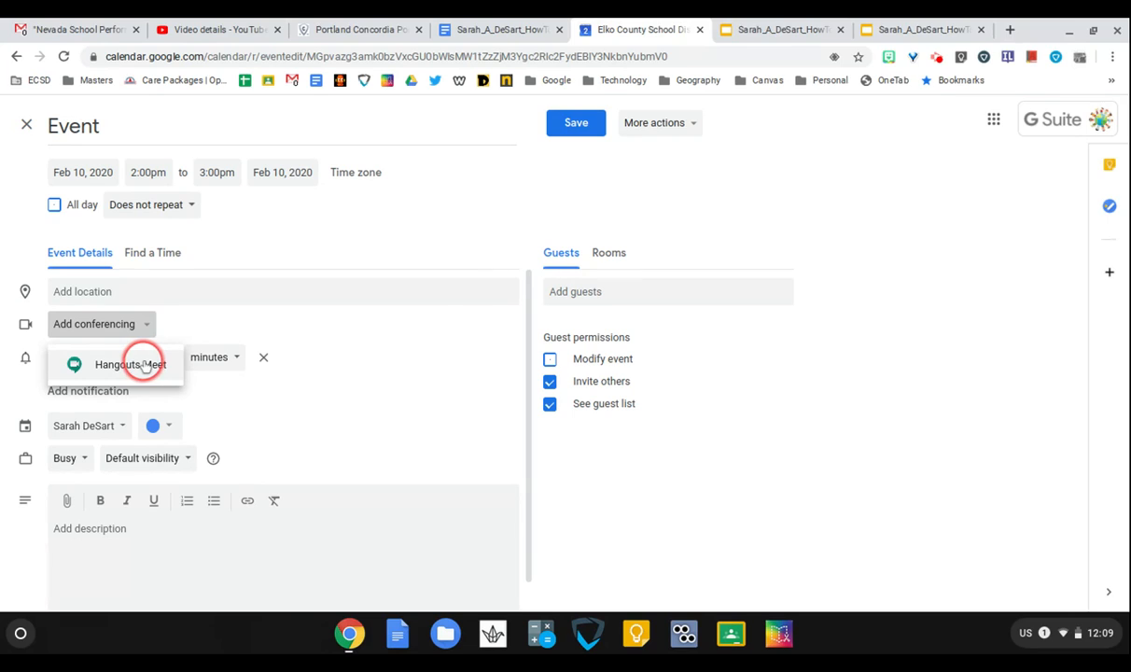
click(181, 319)
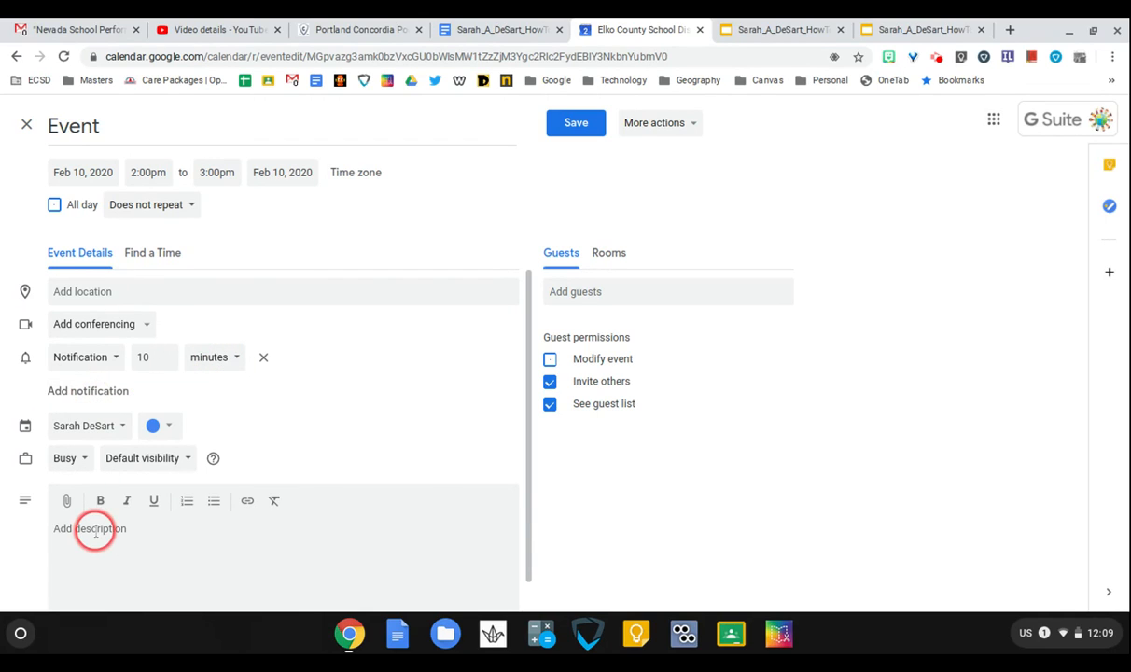
click(247, 504)
click(580, 293)
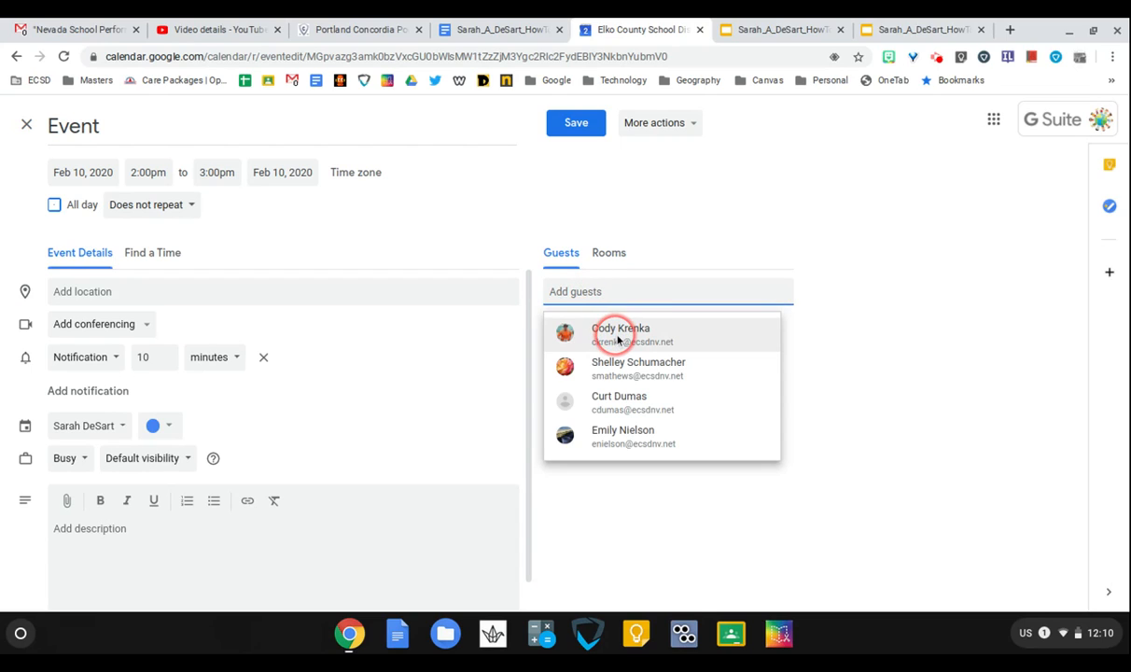
click(467, 339)
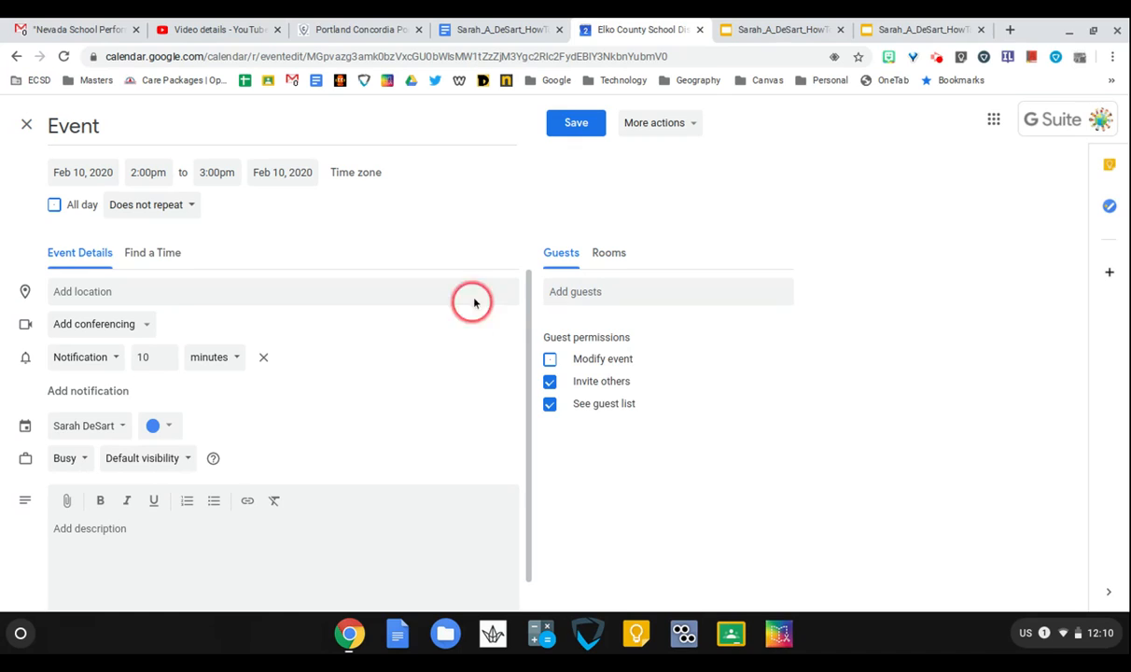
Examine the additional actions available for the February 10 event, and return to the month view without changing it.
click(673, 126)
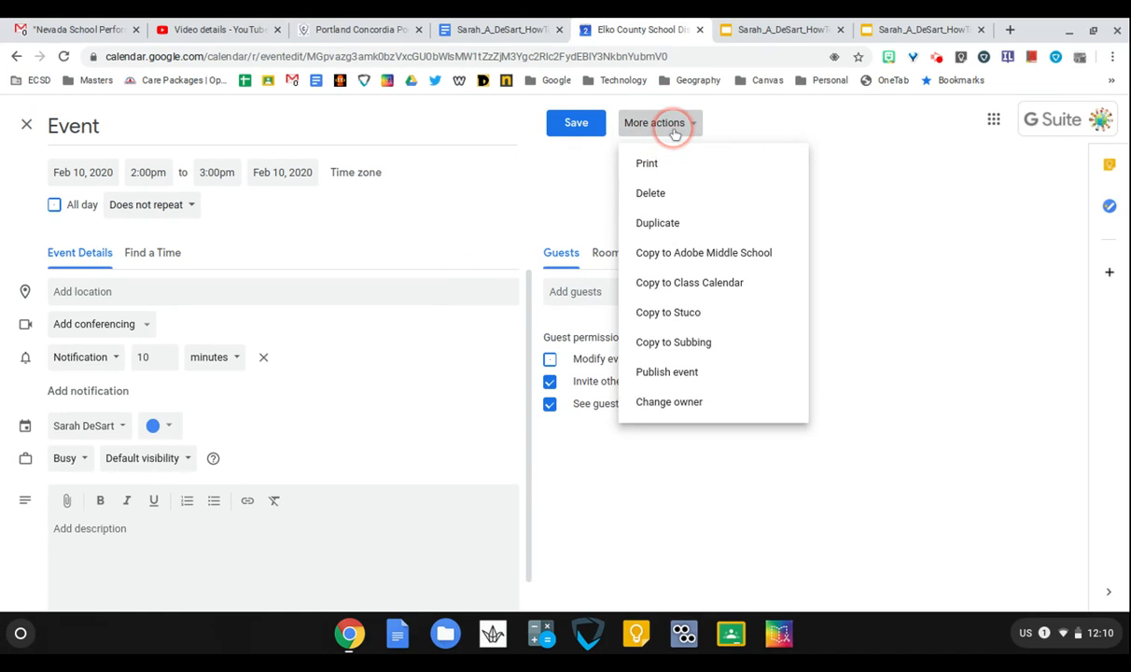
click(664, 164)
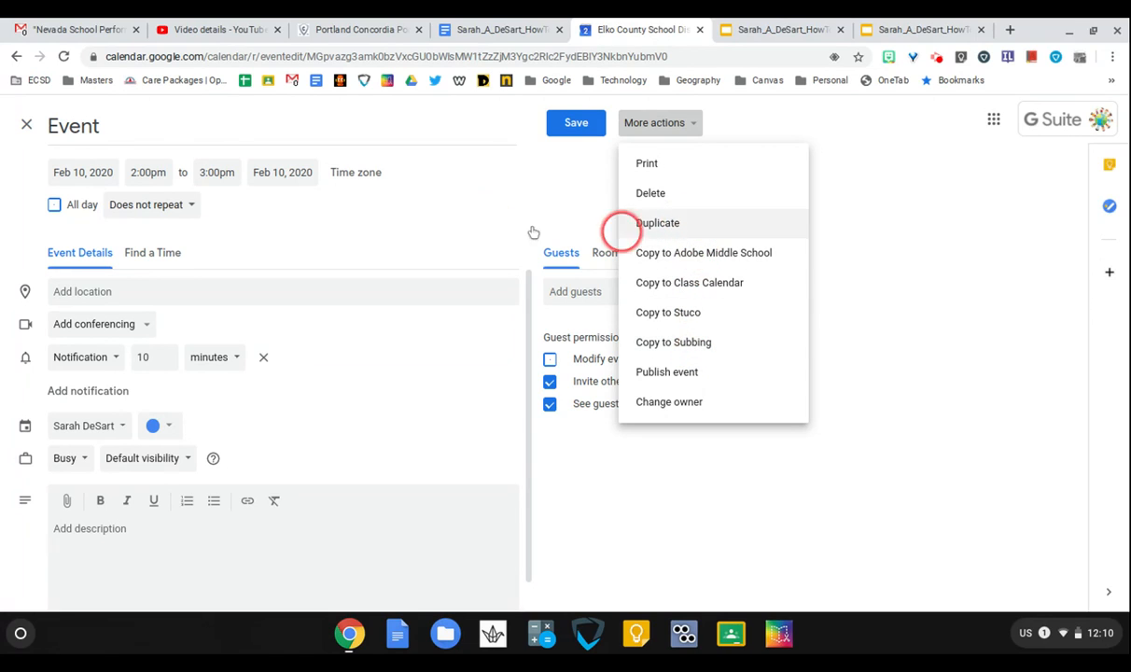
click(460, 216)
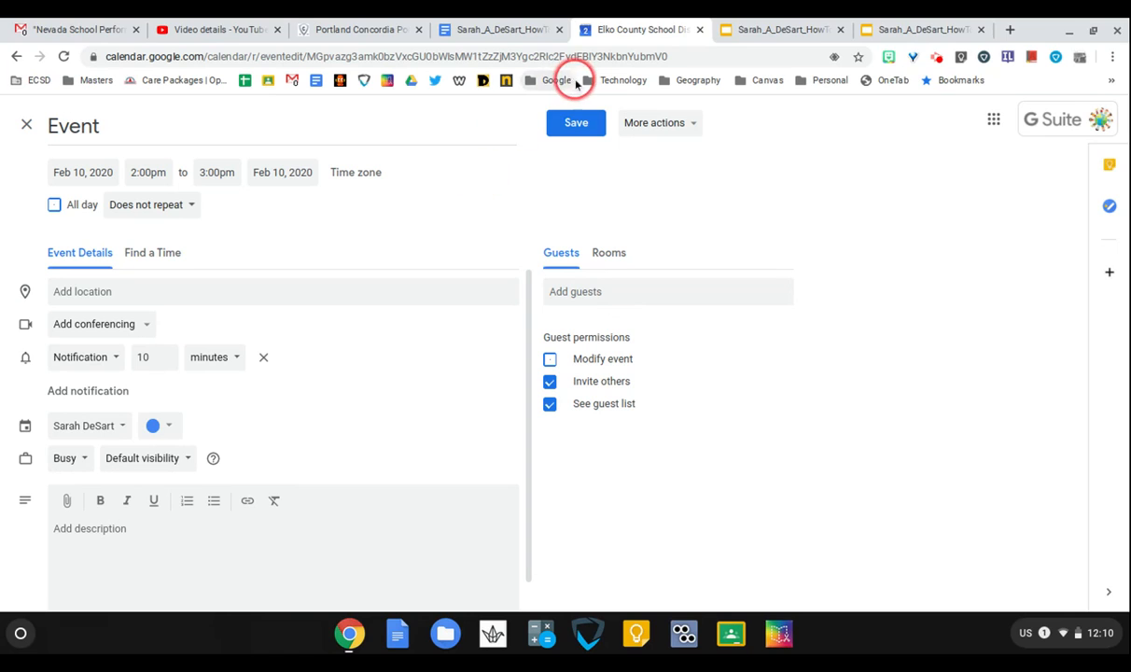
click(29, 125)
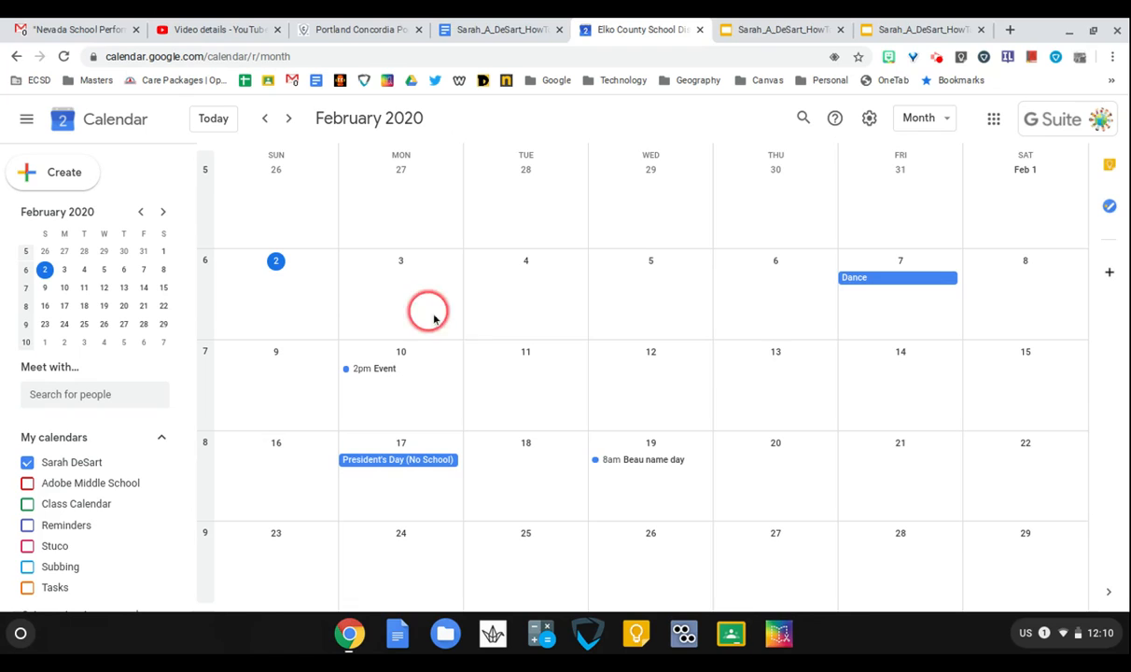
Create and save an untitled appointment slots entry on February 11, 2020 with a slot duration of 30 minutes.
click(504, 382)
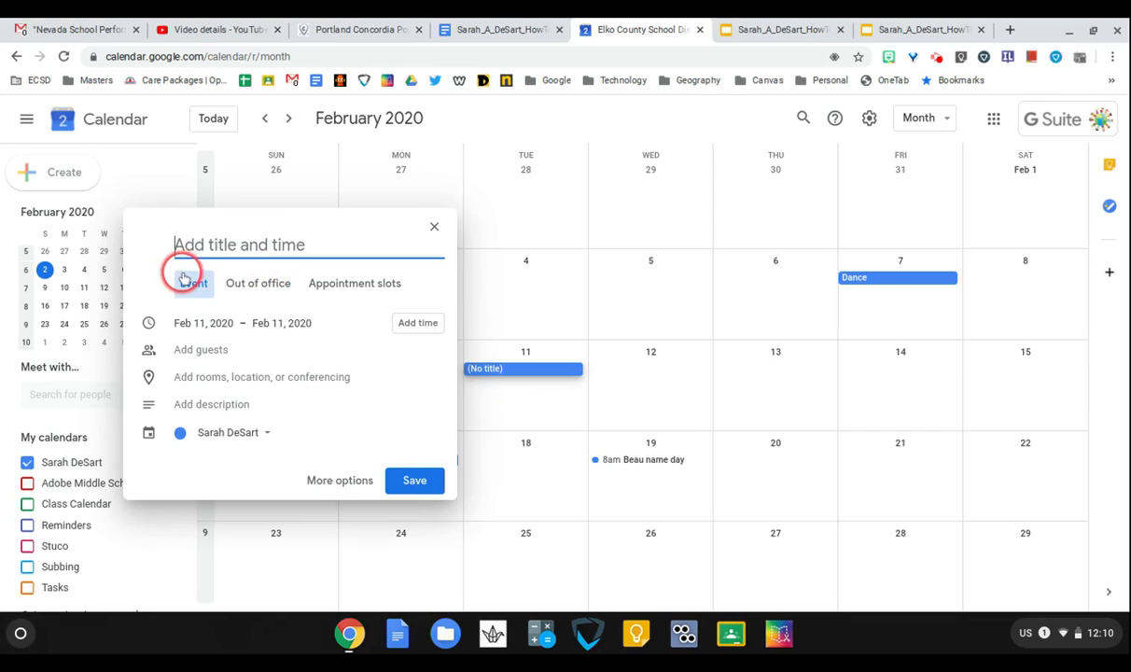
click(257, 284)
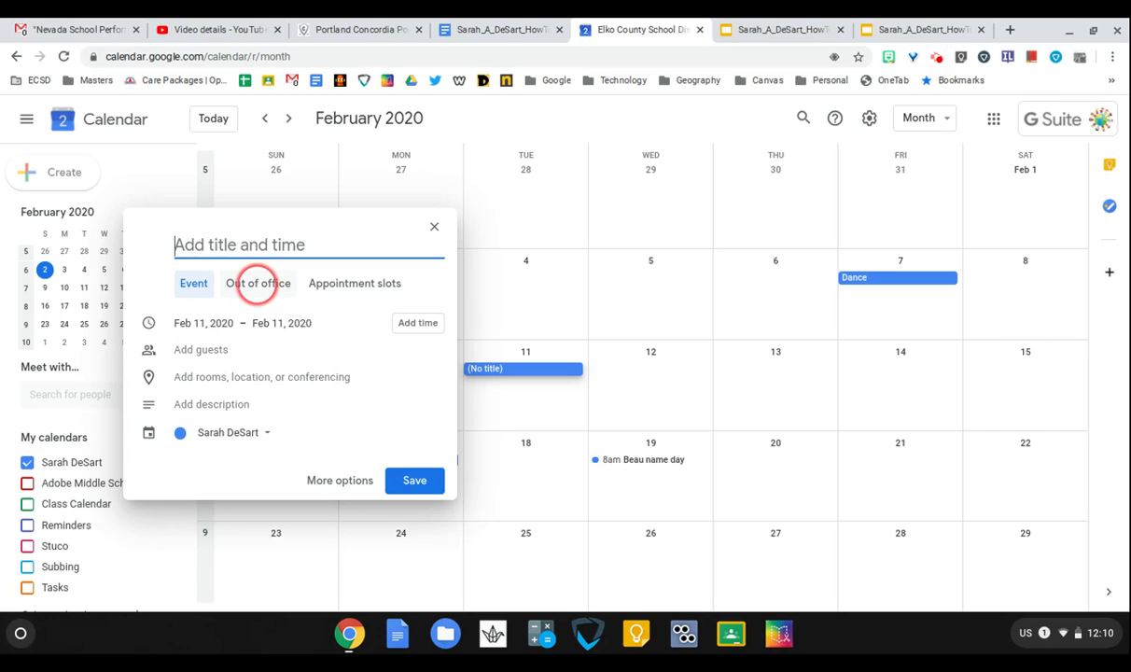
click(354, 289)
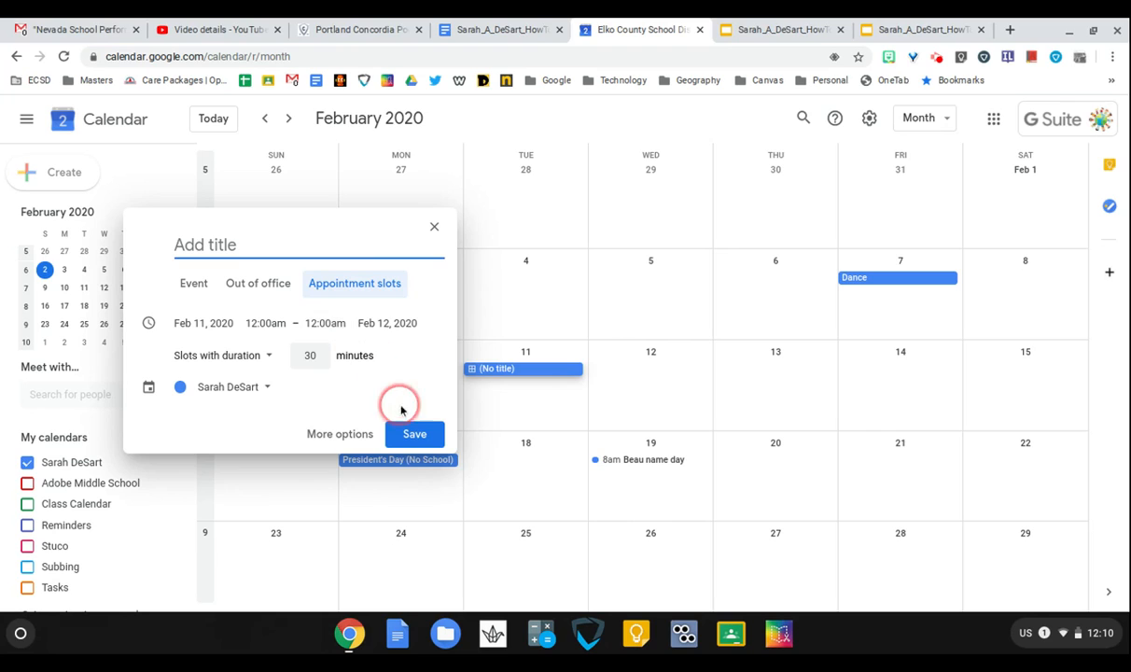
click(414, 433)
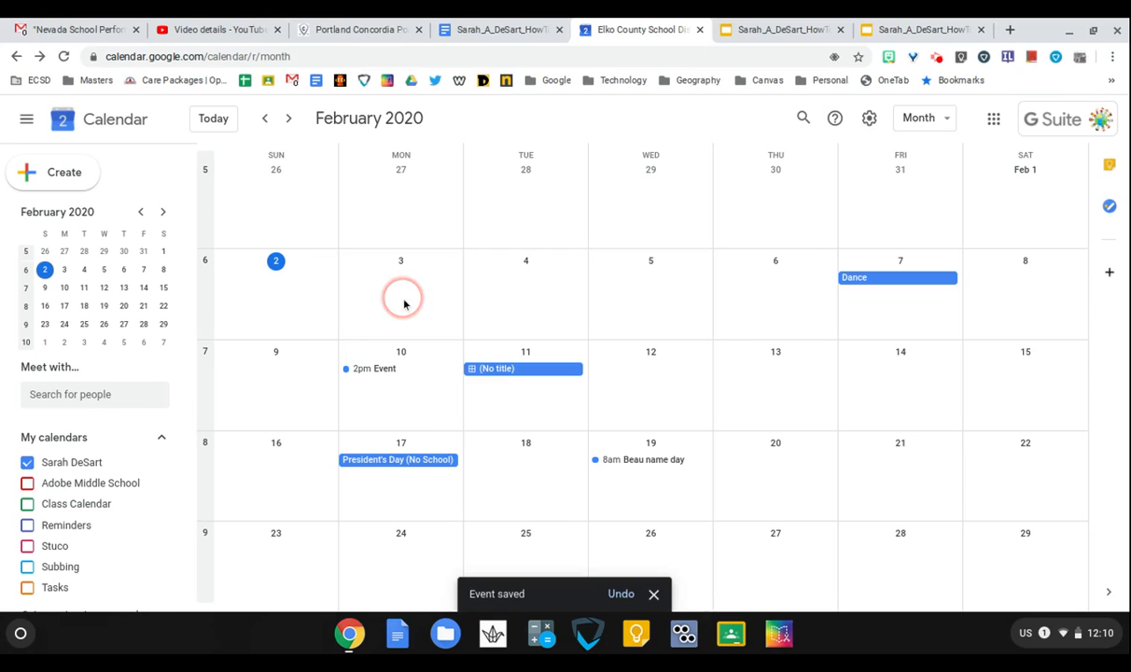
Try out a multi-day event spanning February 3 to February 15, 2020, and discard it without saving.
drag(404, 304, 898, 306)
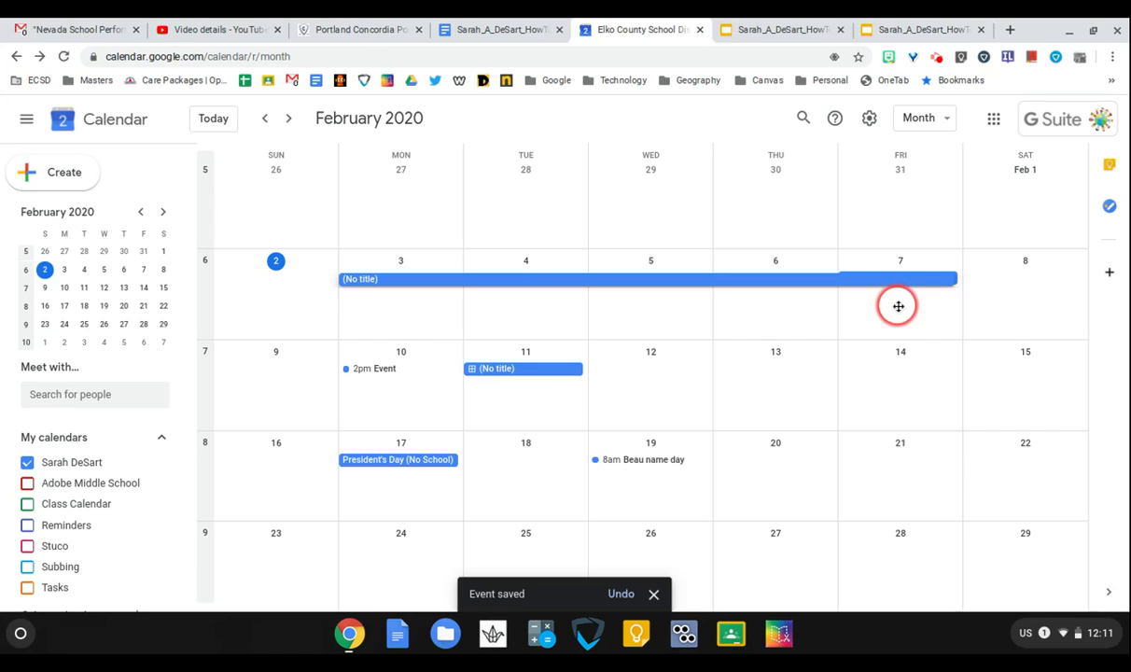
drag(898, 306, 988, 419)
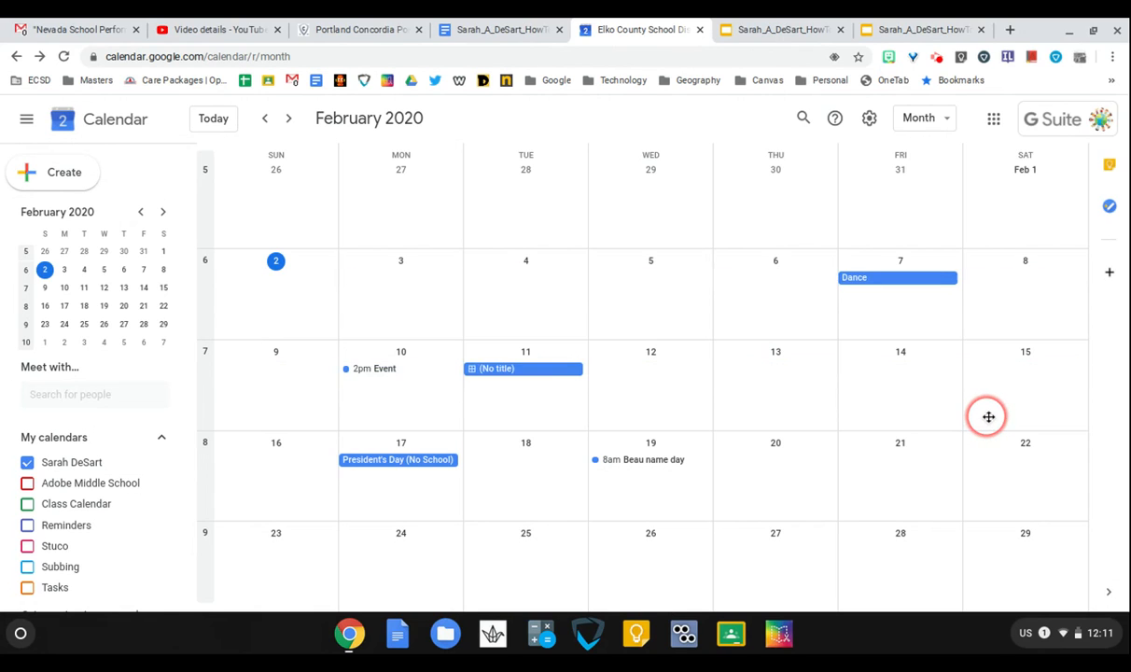
drag(988, 417, 988, 417)
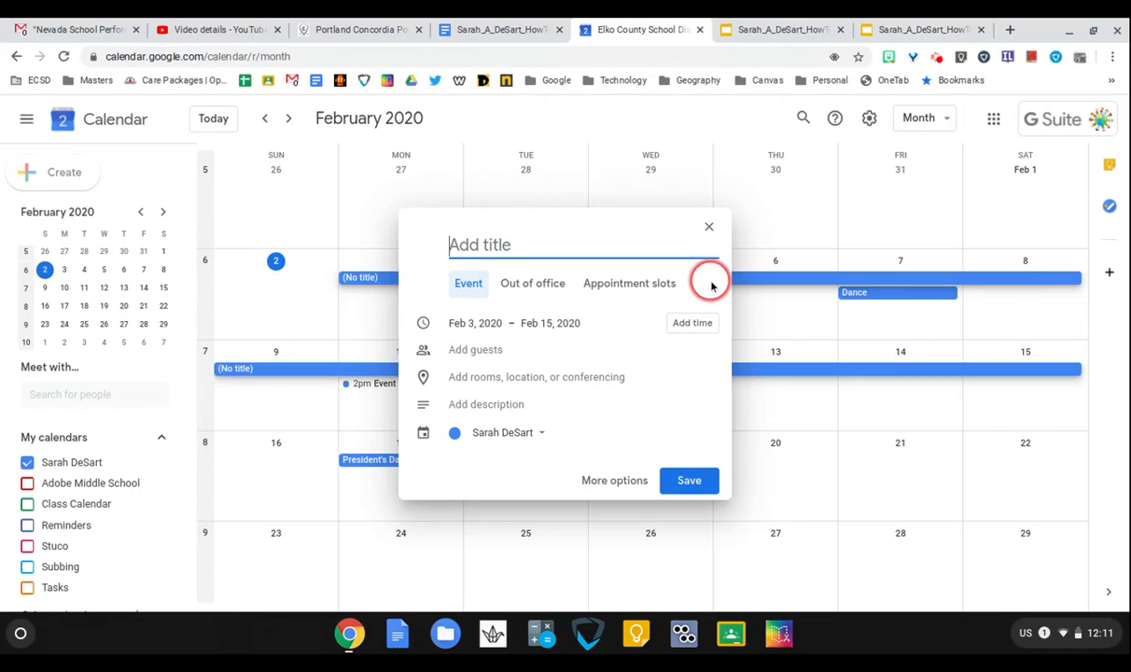
click(709, 228)
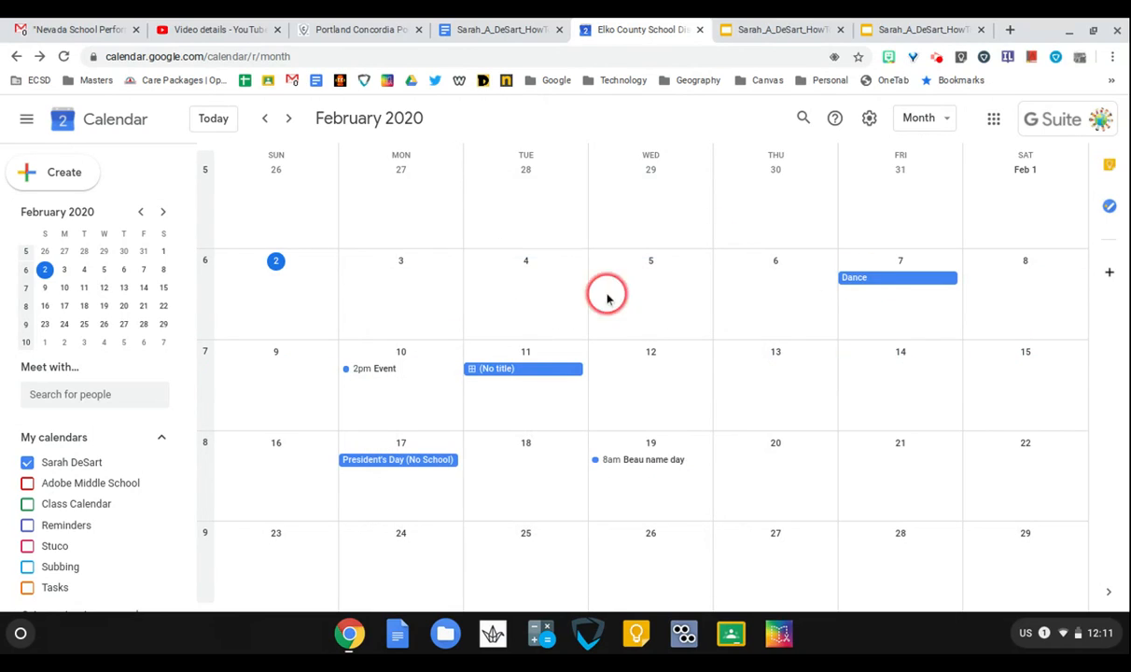
View the calendar's settings options, and switch to the published Google Slides presentation to show its closing "Thanks!" slide.
click(870, 120)
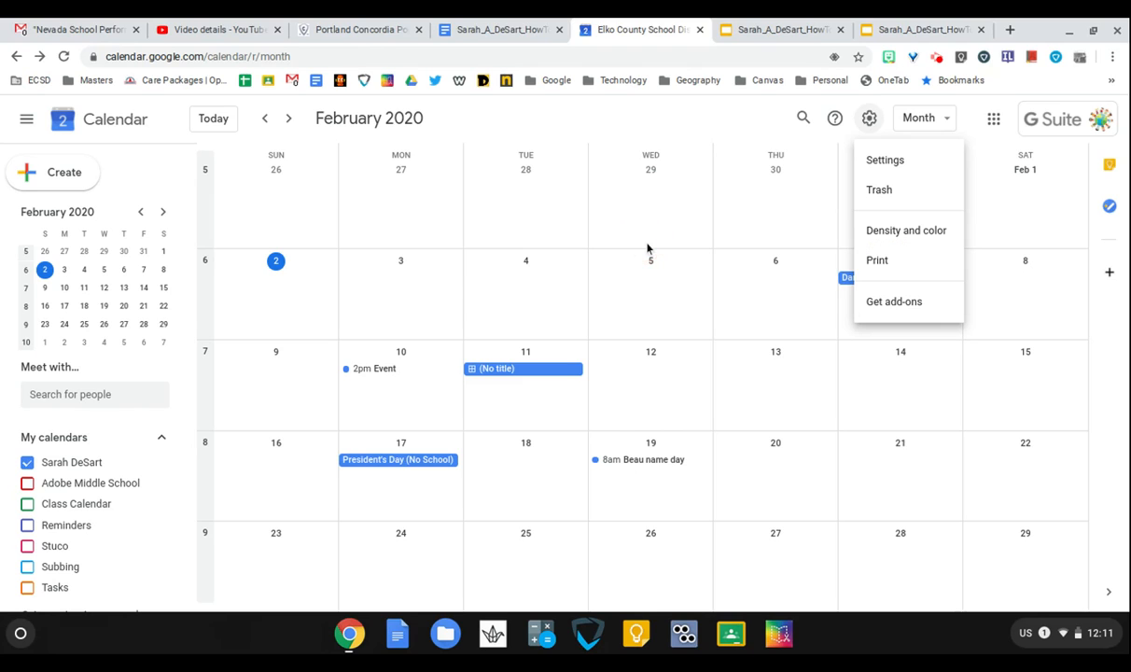
click(766, 27)
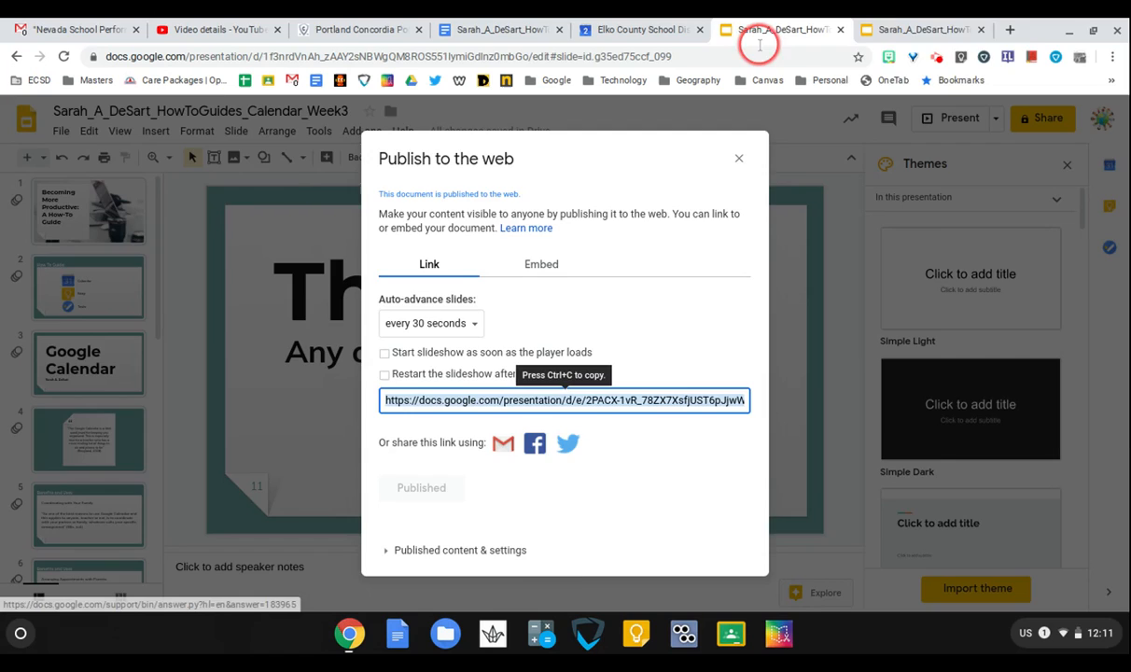
click(882, 28)
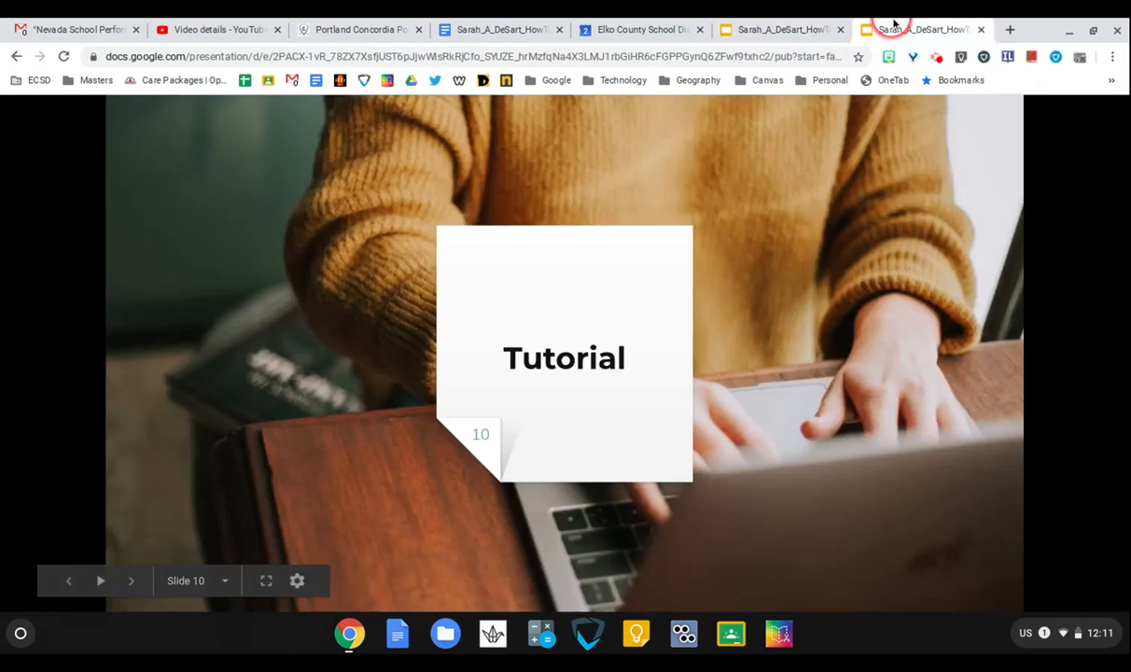
click(536, 353)
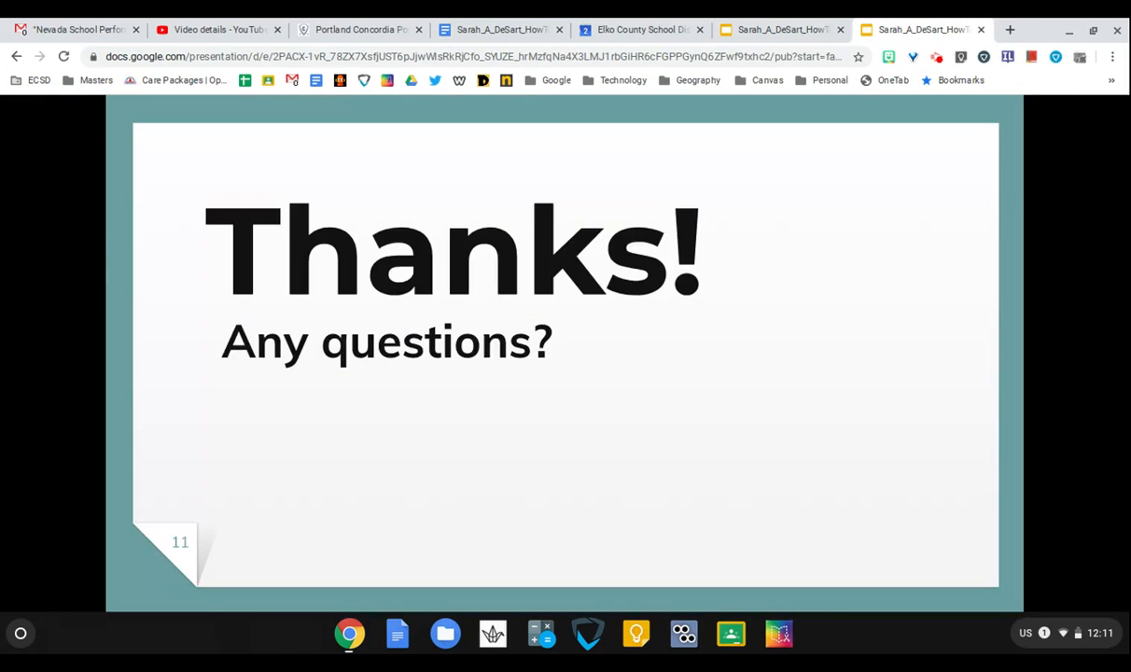